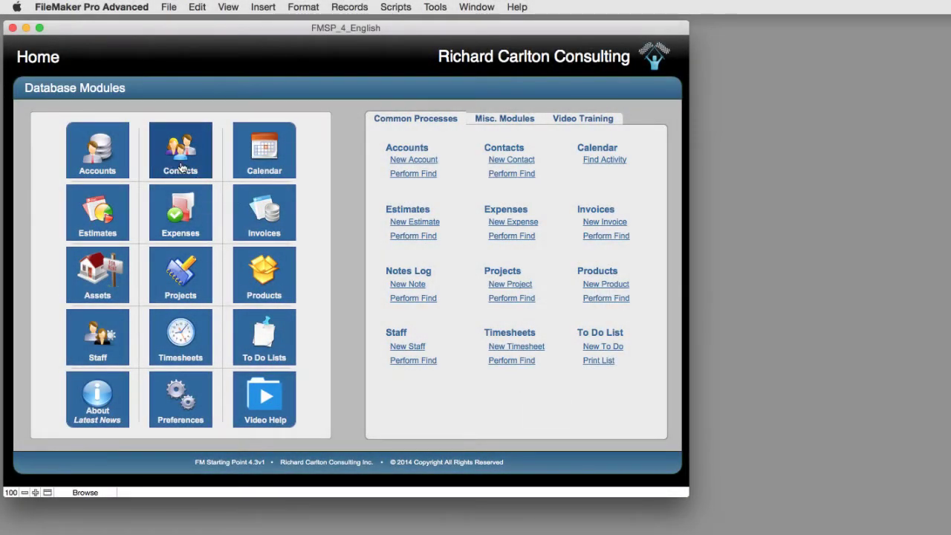
pyautogui.click(182, 153)
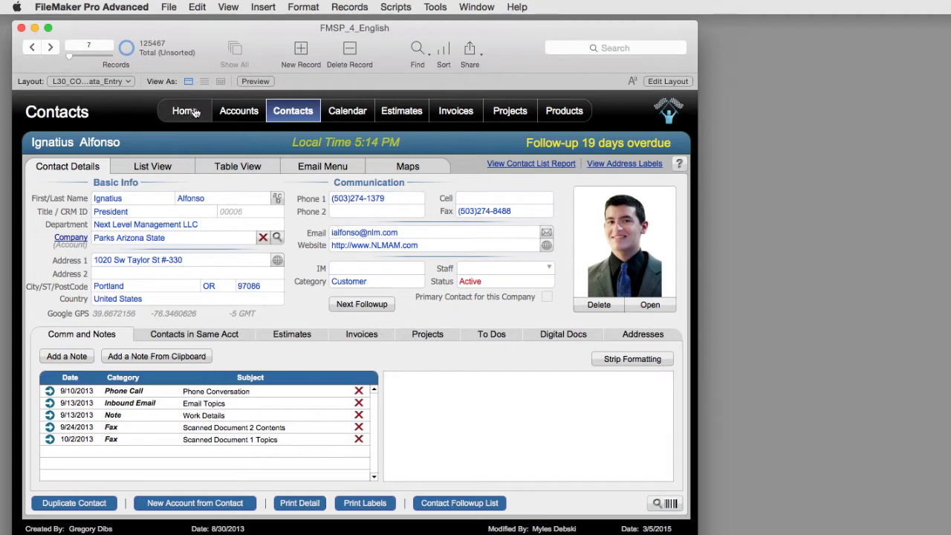
# Step: Switch the Contacts Followup System to No in Preferences and check the contact record
pyautogui.press('super+alt+s')
pyautogui.click(184, 72)
pyautogui.click(219, 405)
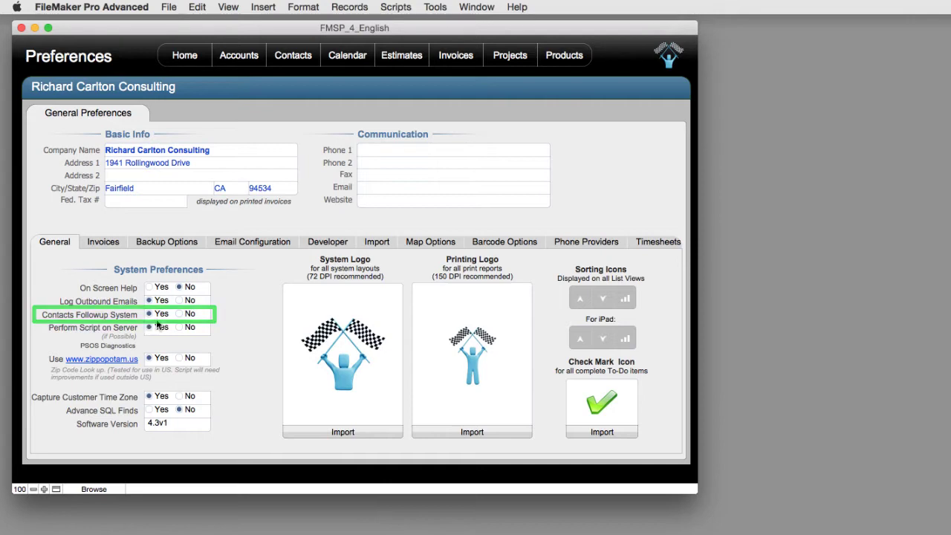
pyautogui.click(180, 315)
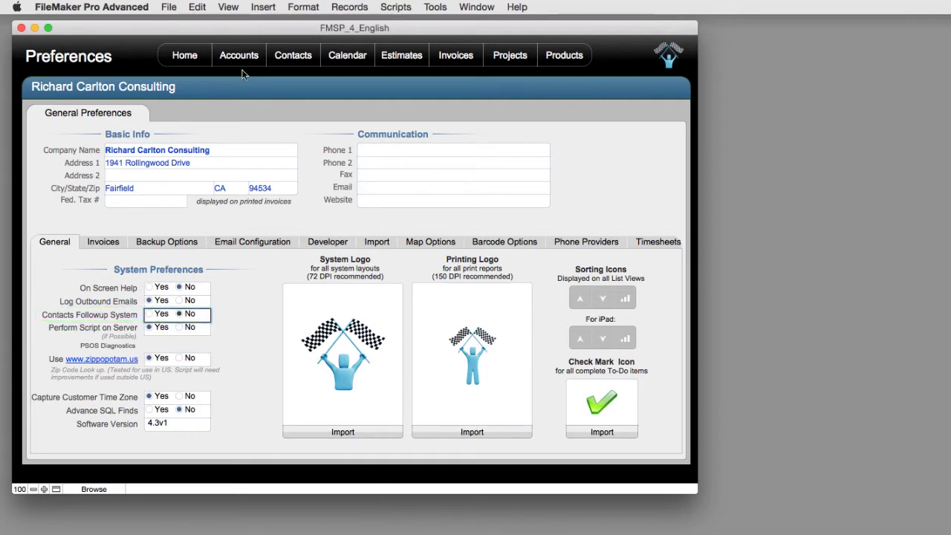
pyautogui.click(289, 56)
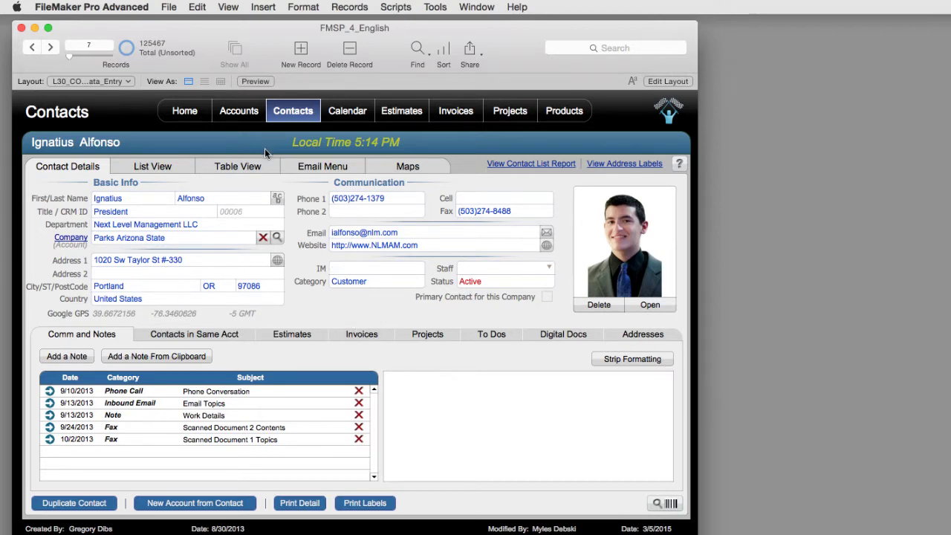
# Step: Set the Contacts Followup System back to Yes in Preferences
pyautogui.click(175, 112)
pyautogui.click(176, 394)
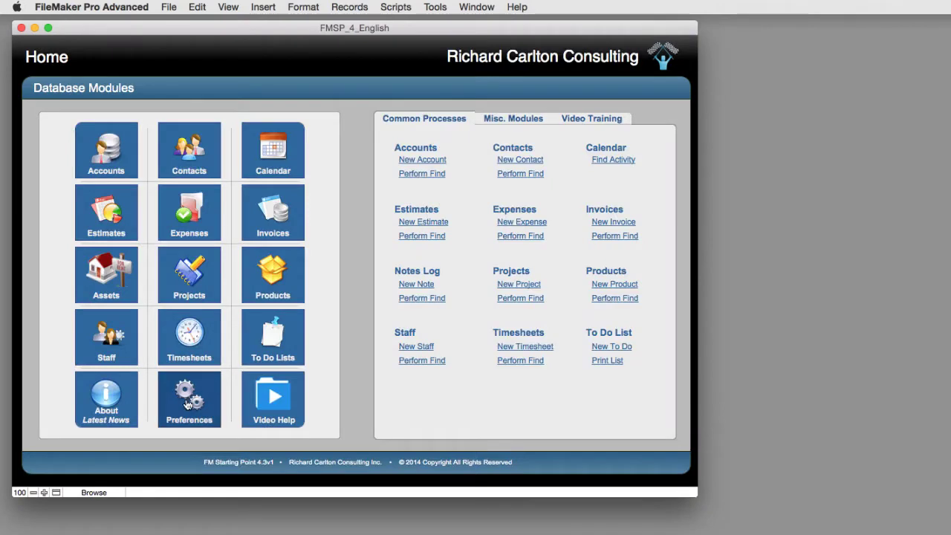
pyautogui.click(151, 314)
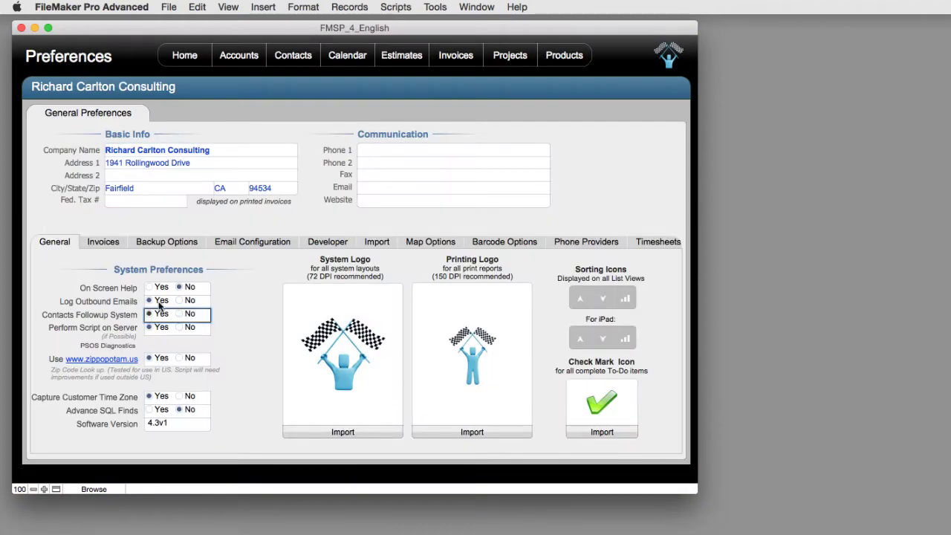
pyautogui.click(285, 56)
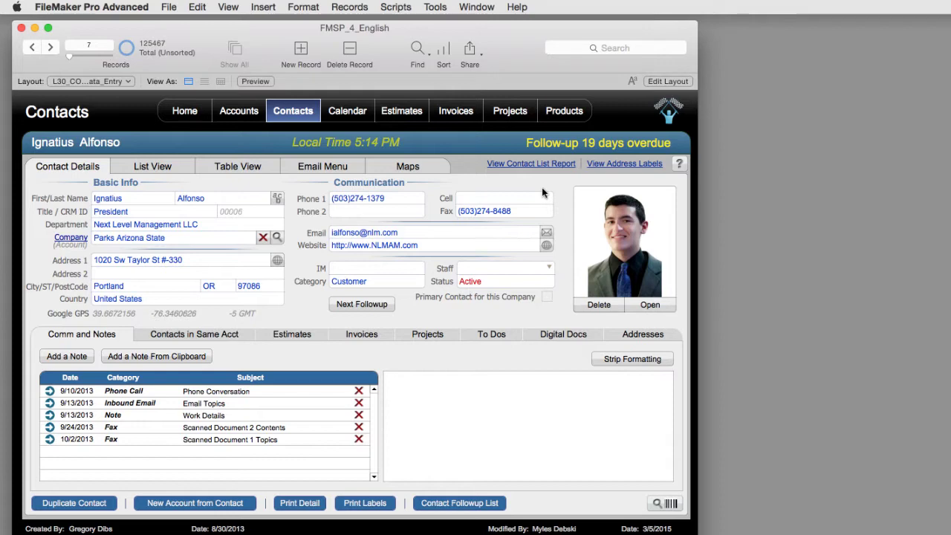
# Step: In the contact's follow-up form, set Last Date to today, 3/5/2015
pyautogui.click(362, 304)
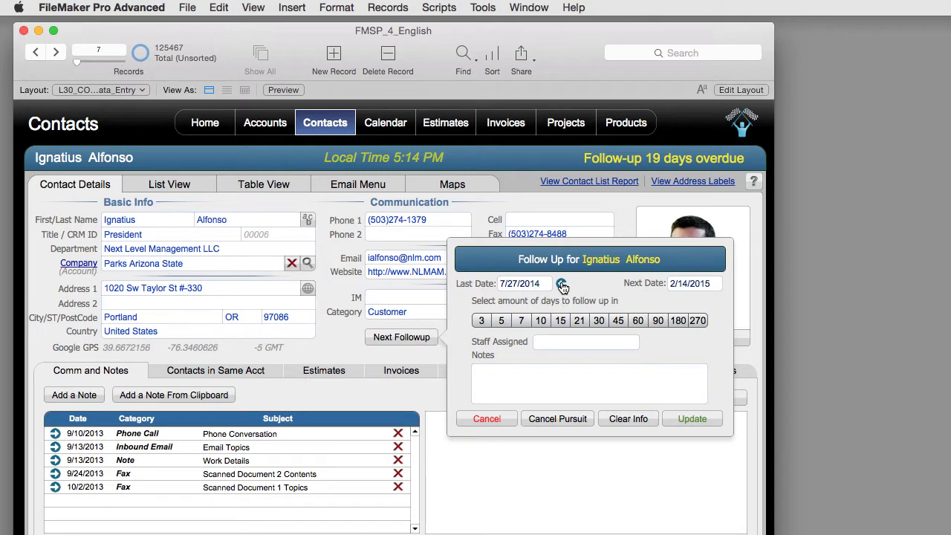
pyautogui.click(562, 287)
pyautogui.click(689, 286)
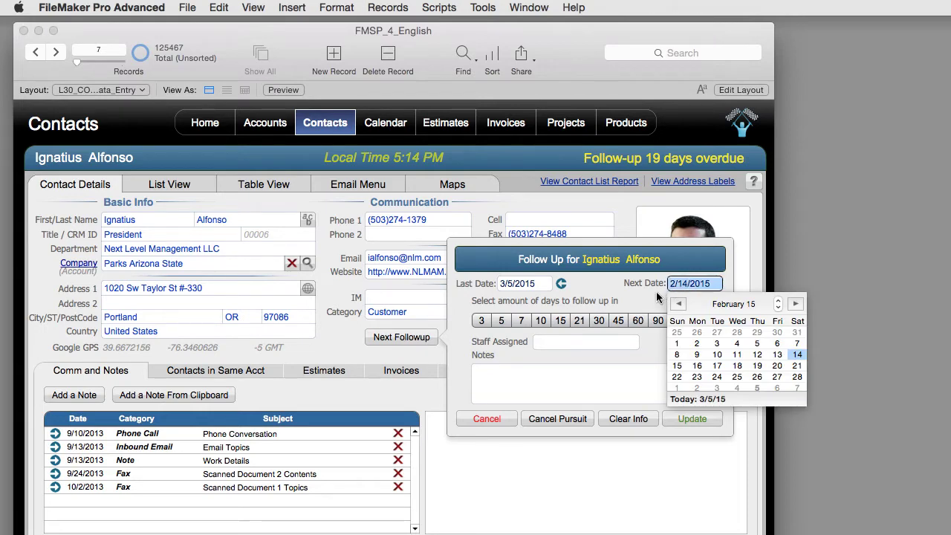
pyautogui.click(653, 297)
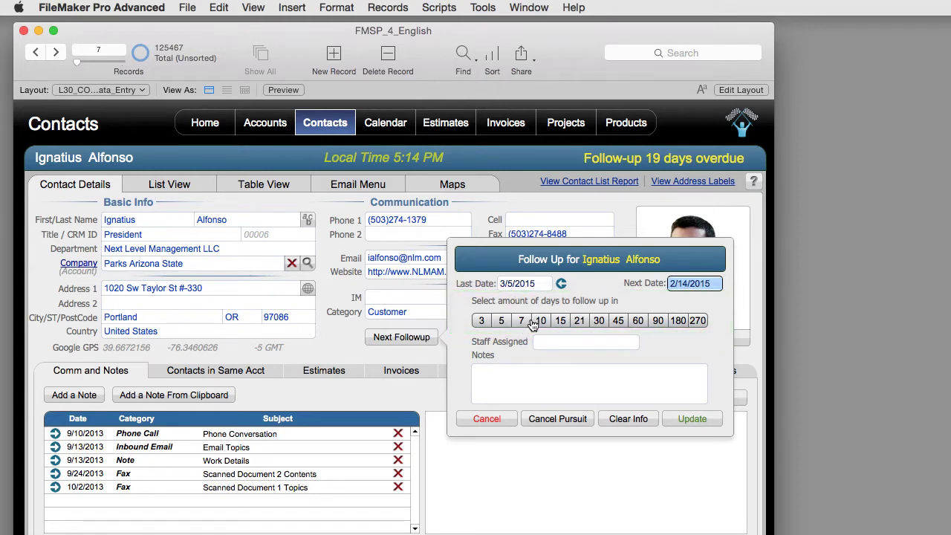
# Step: Try the 7, 30 and 15 day intervals, settling on 10 days (Next Date 3/15/2015)
pyautogui.click(528, 322)
pyautogui.click(599, 321)
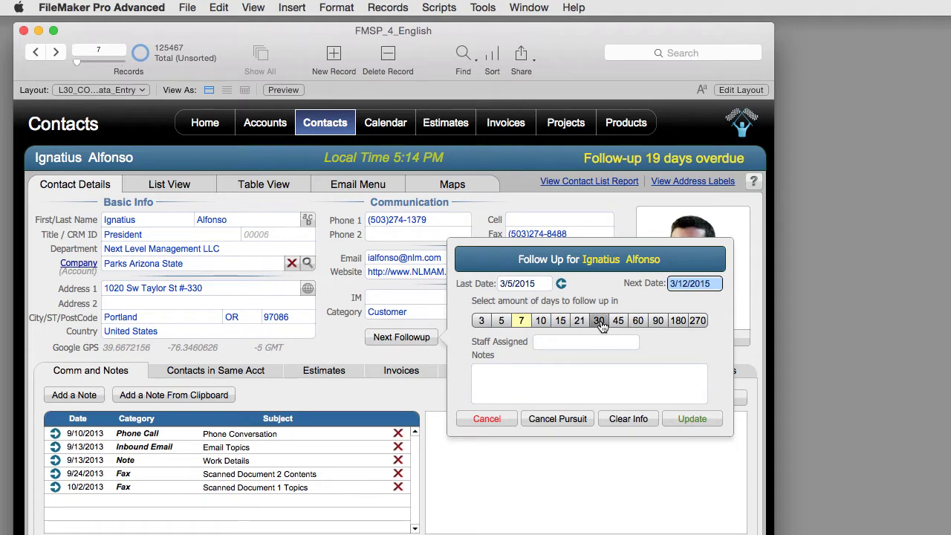
pyautogui.click(557, 322)
pyautogui.click(539, 324)
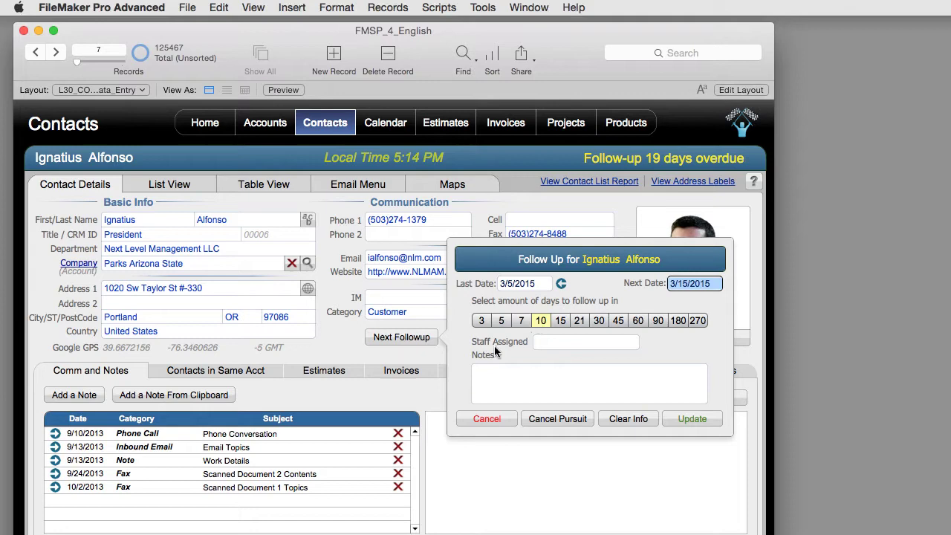
pyautogui.click(548, 343)
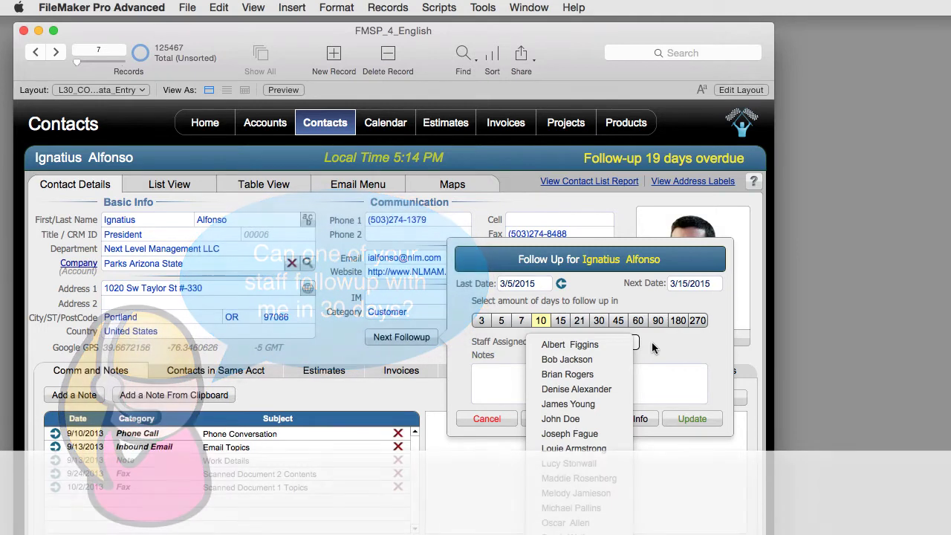
pyautogui.click(614, 333)
pyautogui.click(598, 320)
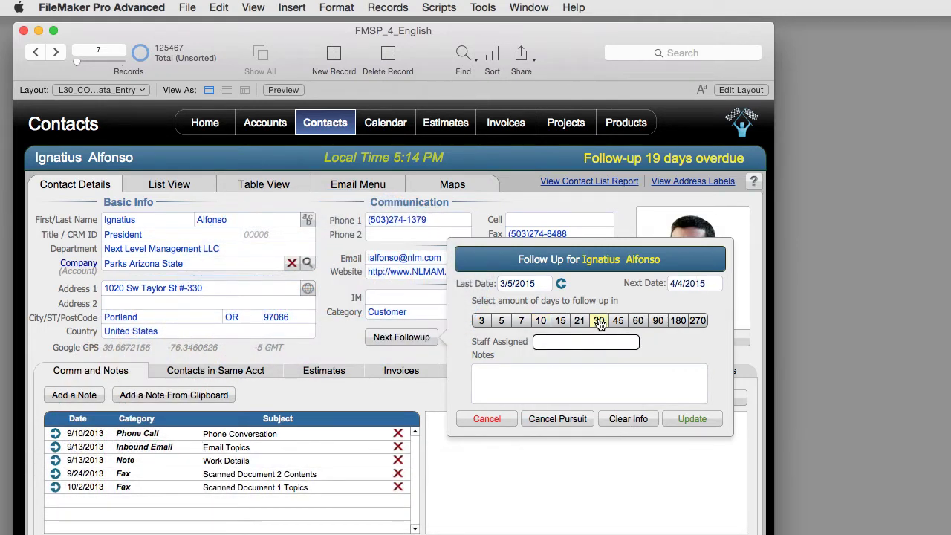
pyautogui.click(602, 342)
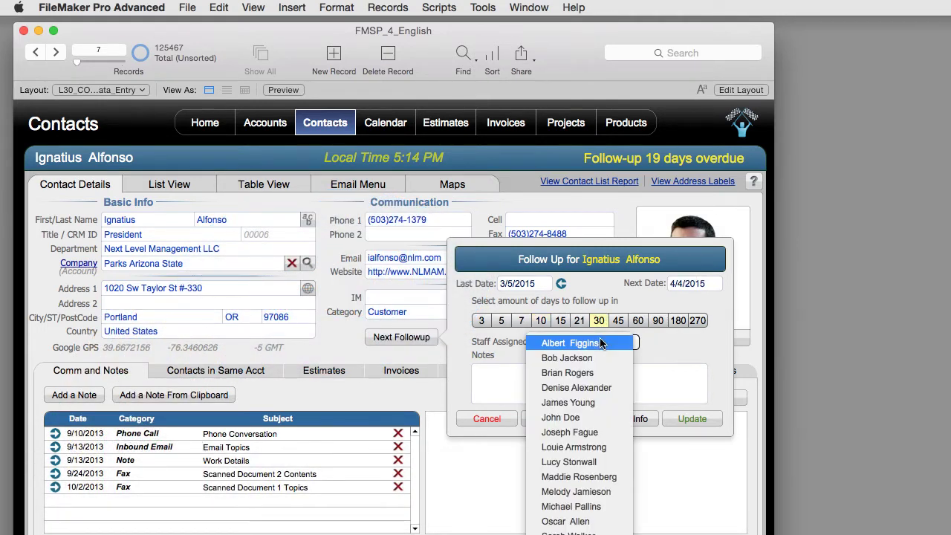
pyautogui.click(586, 492)
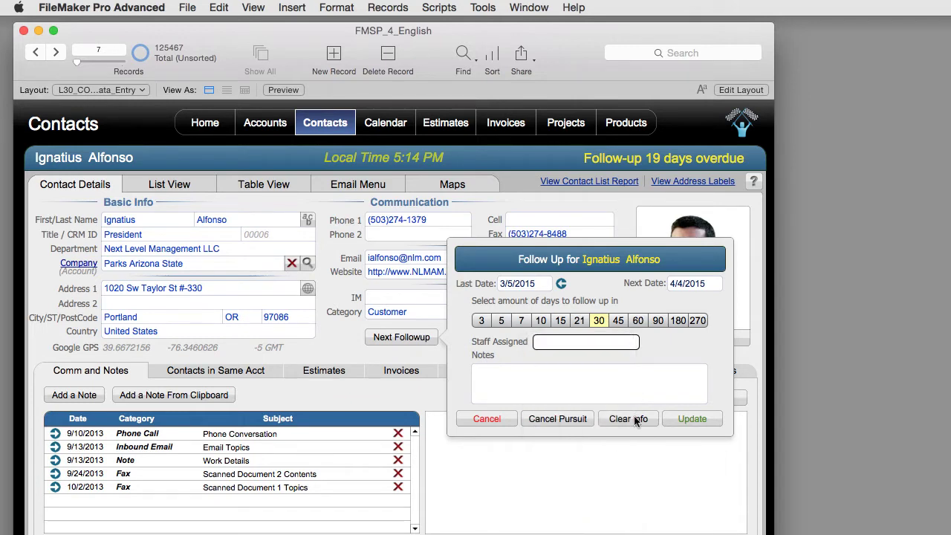
# Step: Add the follow-up note 'This person is interested.'
pyautogui.click(655, 375)
pyautogui.write('This per')
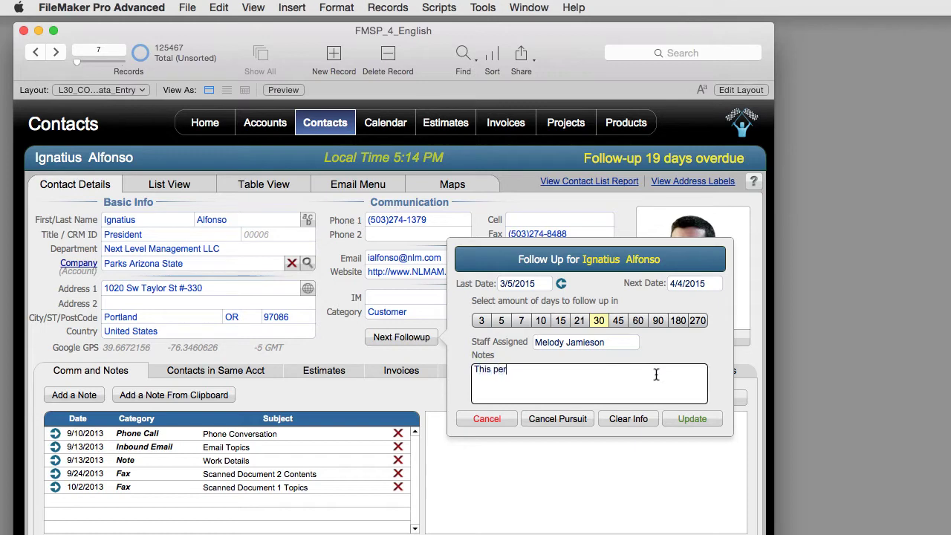
pyautogui.write('son is intere')
pyautogui.write('sted.')
pyautogui.click(661, 355)
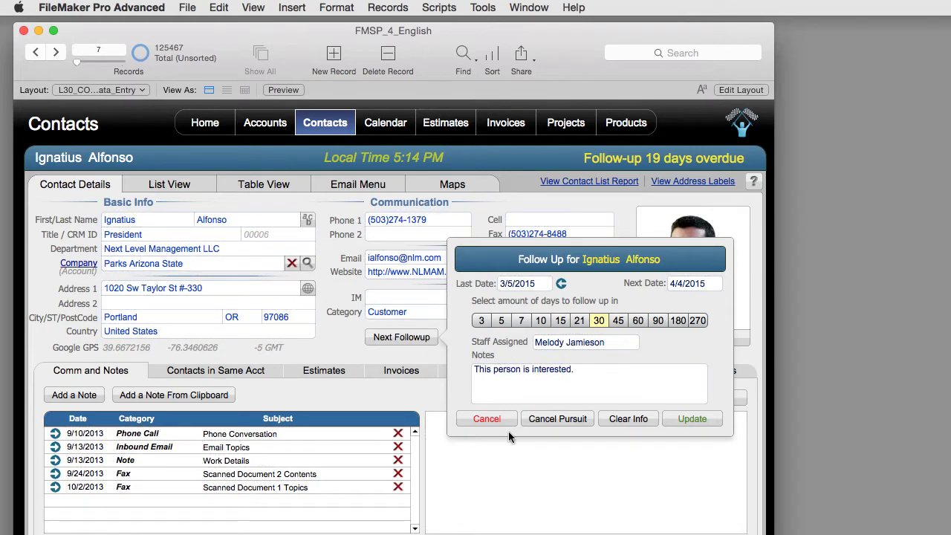
# Step: Update the follow-up and view the contact's To Dos, showing the follow-up due 4/4/2015
pyautogui.click(691, 420)
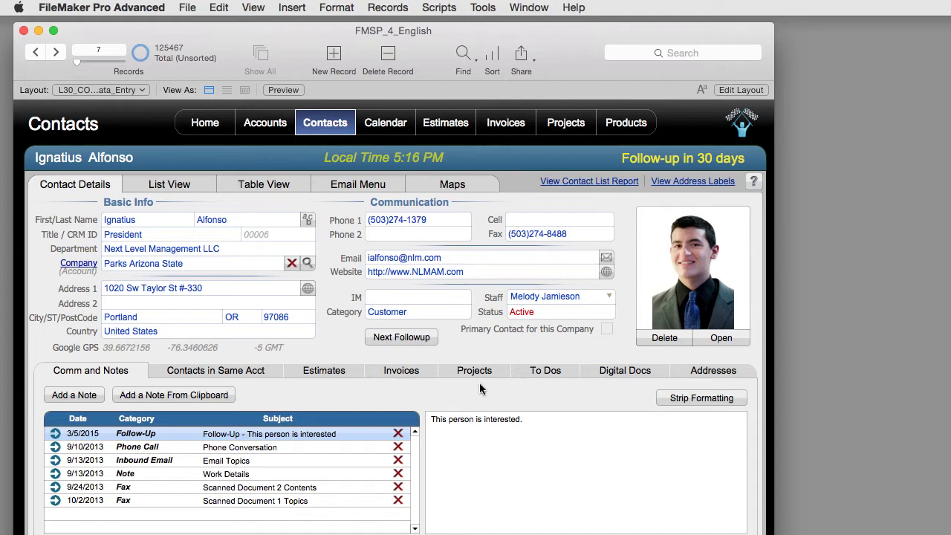
pyautogui.click(548, 371)
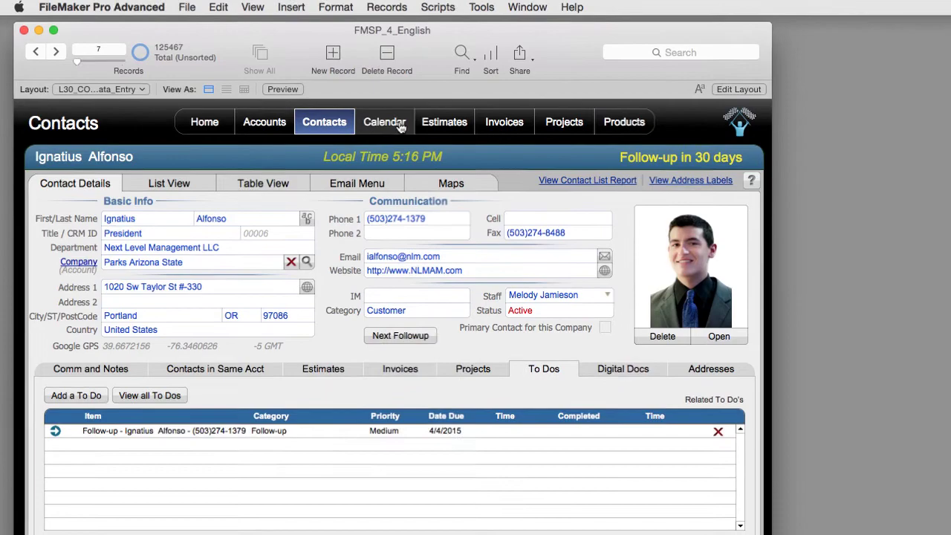
# Step: Locate the 4/4 follow-up in the To Do List and open its contact record
pyautogui.press('super+alt+s')
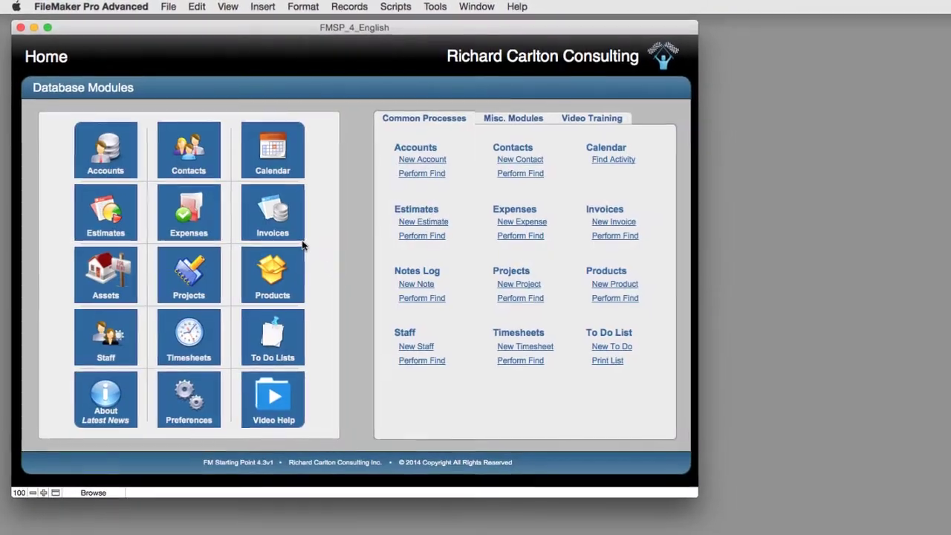
pyautogui.click(280, 328)
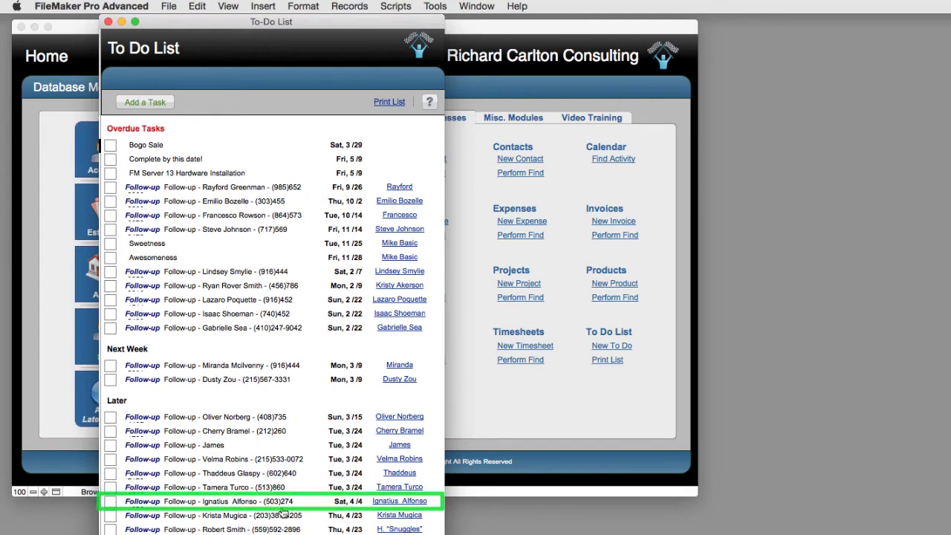
pyautogui.click(391, 504)
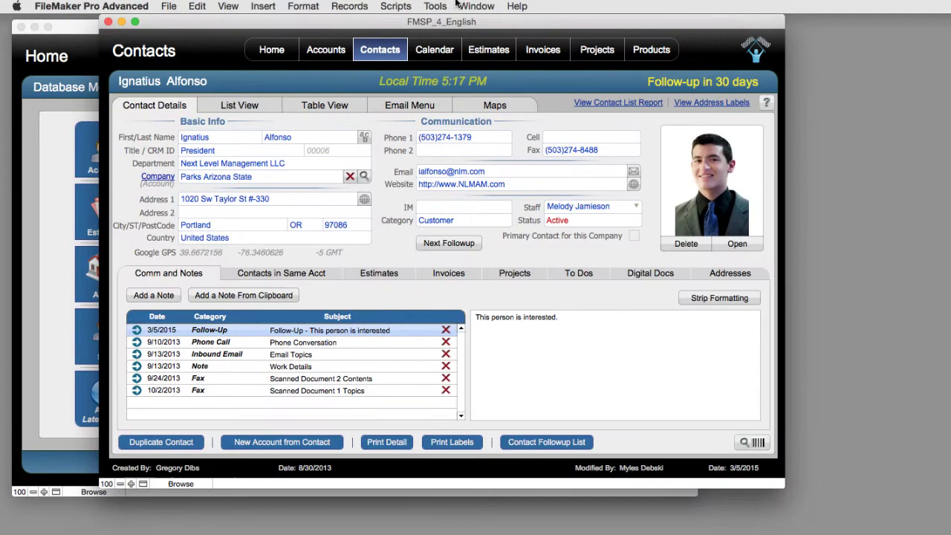
pyautogui.moveTo(462, 21); pyautogui.dragTo(541, 49)
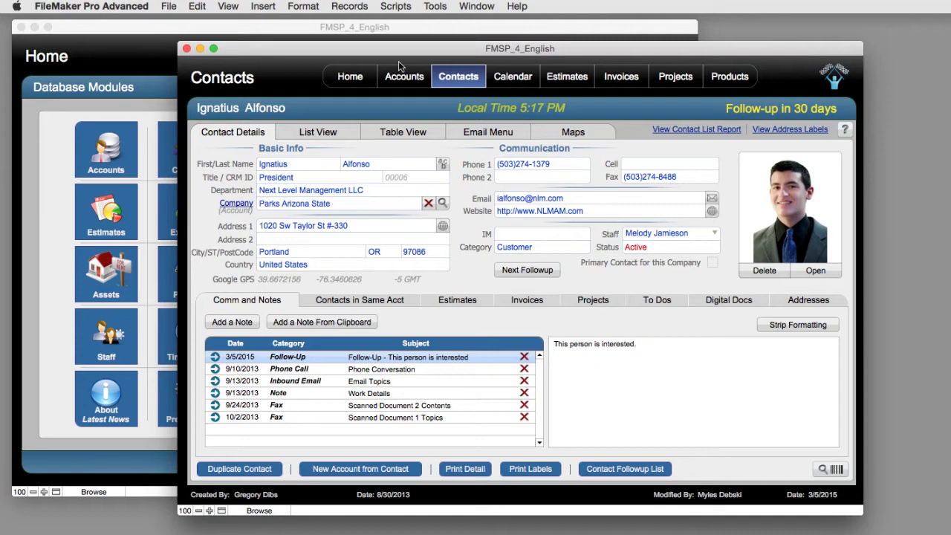
pyautogui.click(513, 76)
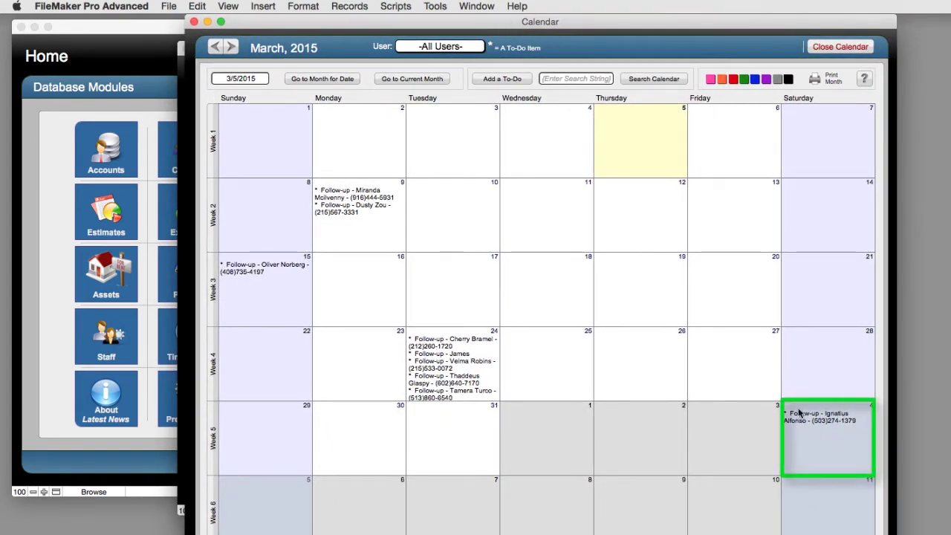
pyautogui.click(194, 22)
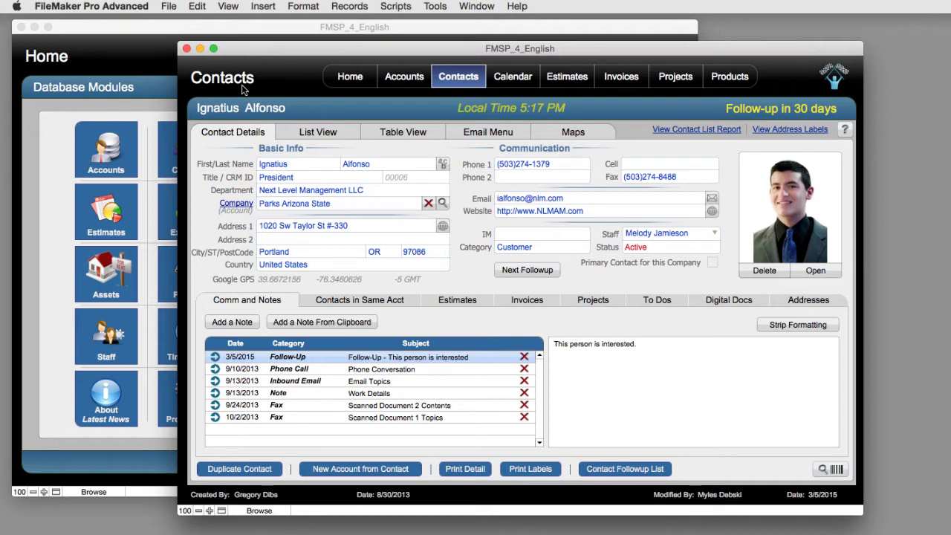
# Step: In the Contacts Followup List, set the 34-days-late contact's last contact date to 3/5/2015
pyautogui.click(626, 468)
pyautogui.scroll(-3, 756, 319)
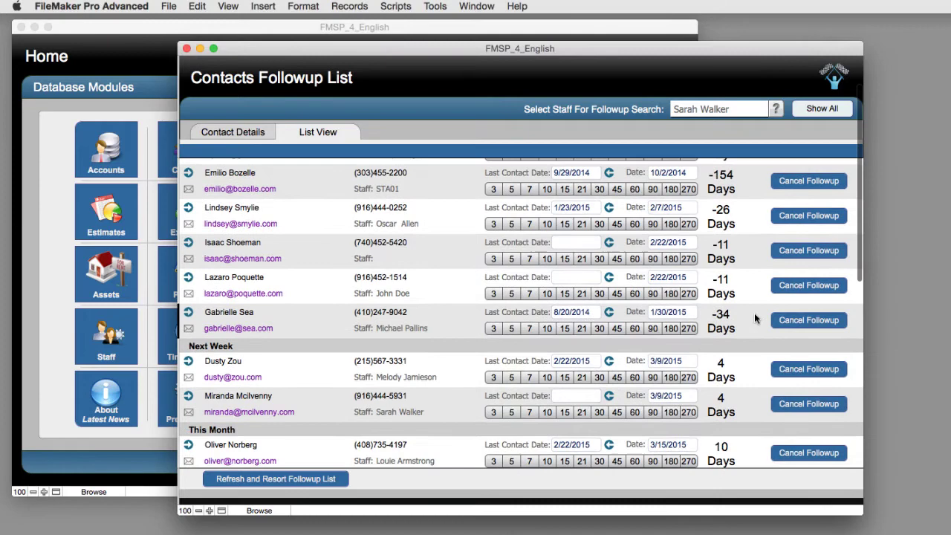
pyautogui.scroll(-3, 754, 318)
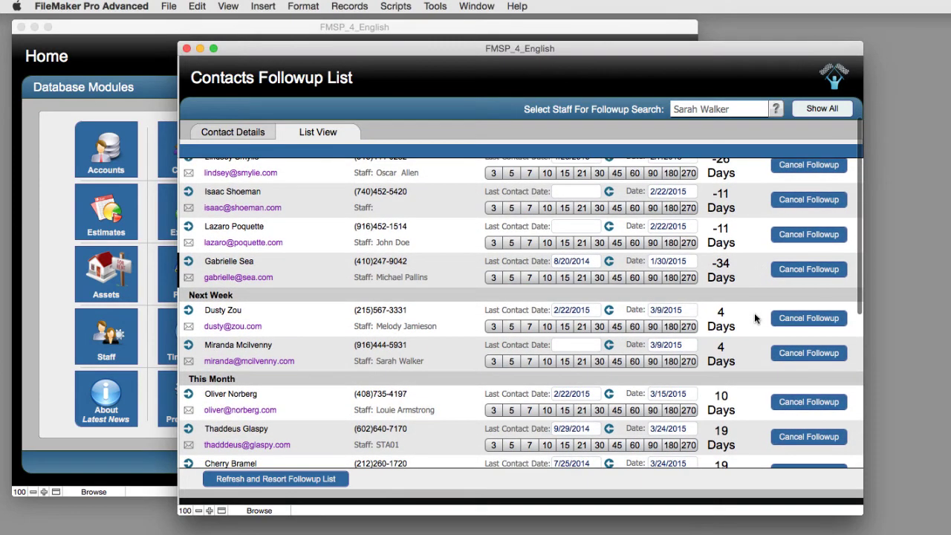
pyautogui.scroll(2, 755, 319)
pyautogui.scroll(1, 755, 318)
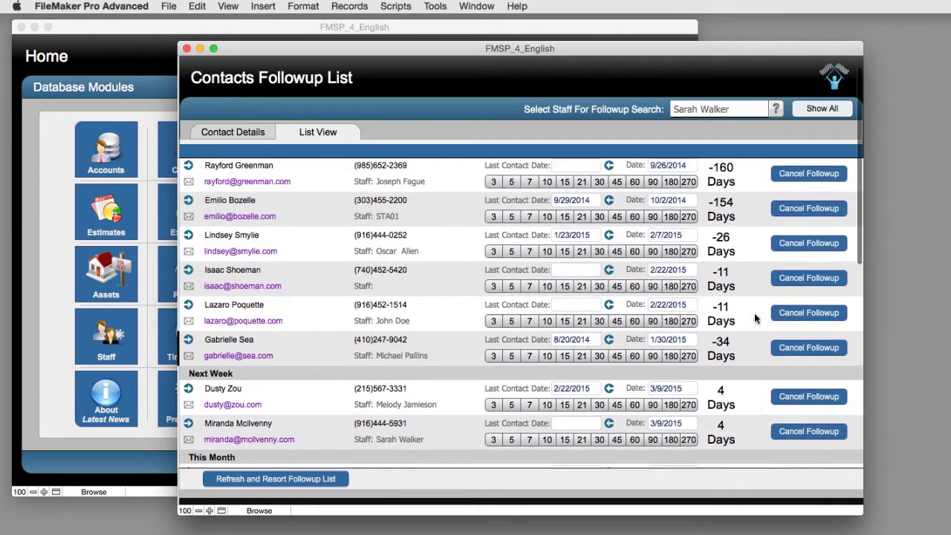
pyautogui.scroll(1, 754, 319)
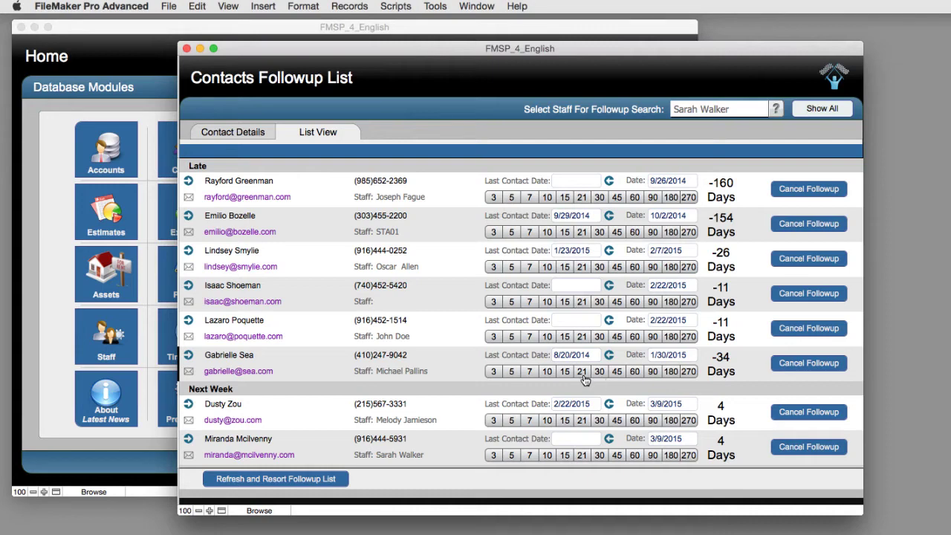
pyautogui.click(608, 357)
# Step: Reschedule that follow-up 15 days out to 3/20/2015 and confirm it in the Calendar
pyautogui.click(566, 373)
pyautogui.click(64, 248)
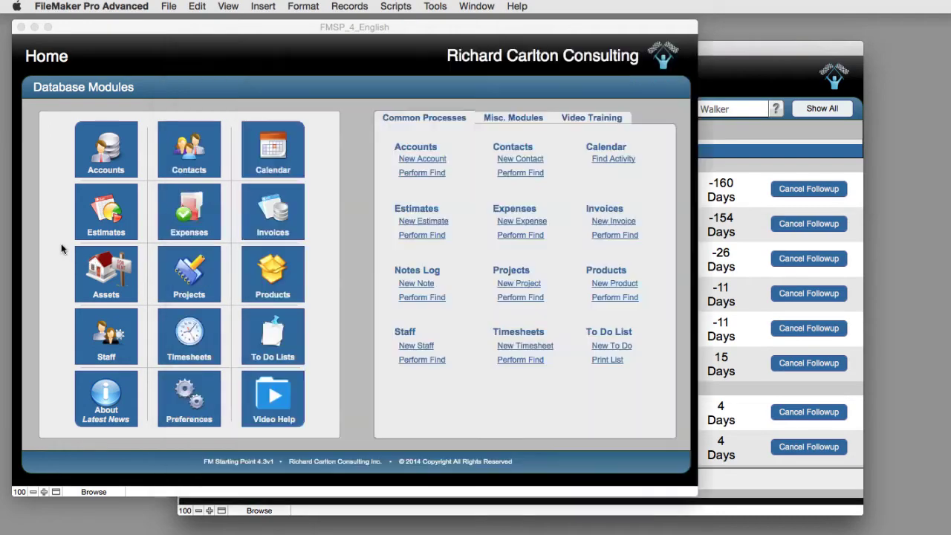
pyautogui.click(283, 170)
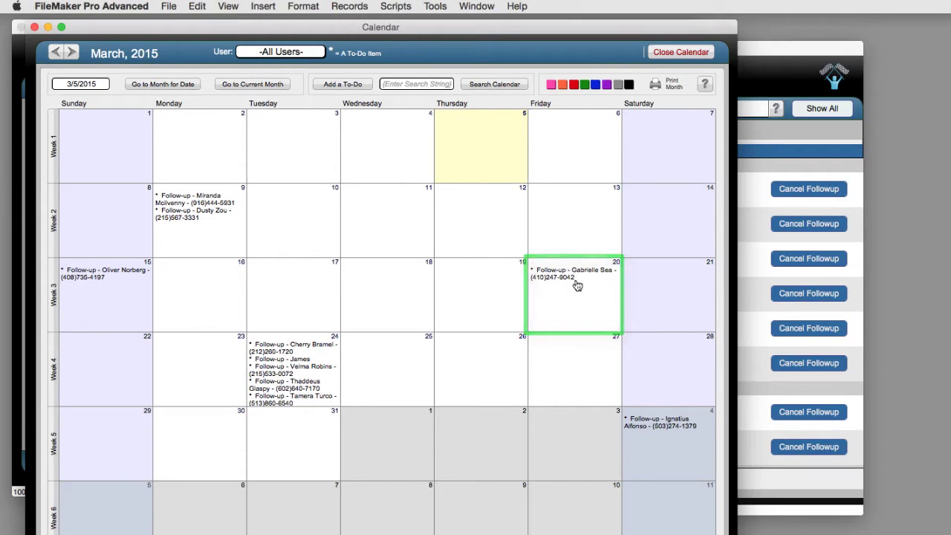
pyautogui.click(34, 26)
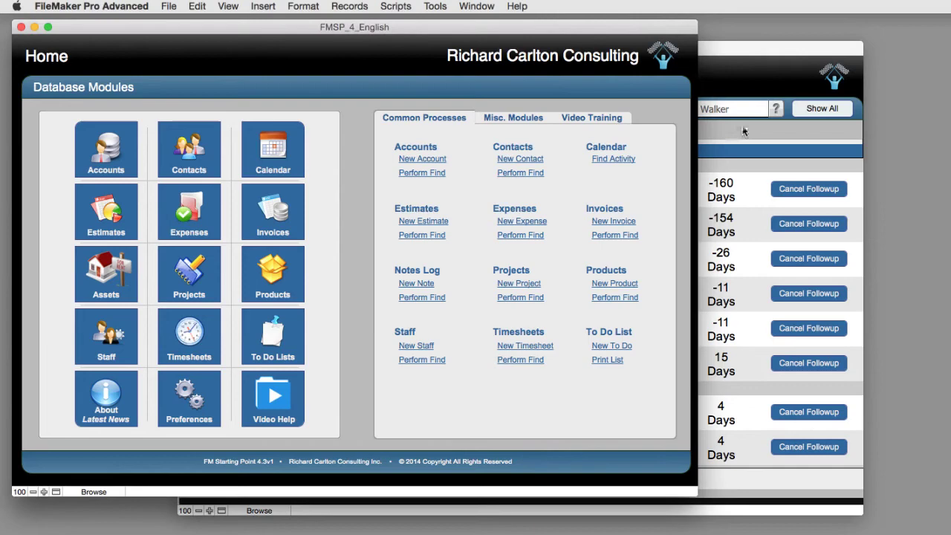
pyautogui.click(742, 126)
pyautogui.moveTo(769, 48); pyautogui.dragTo(788, 47)
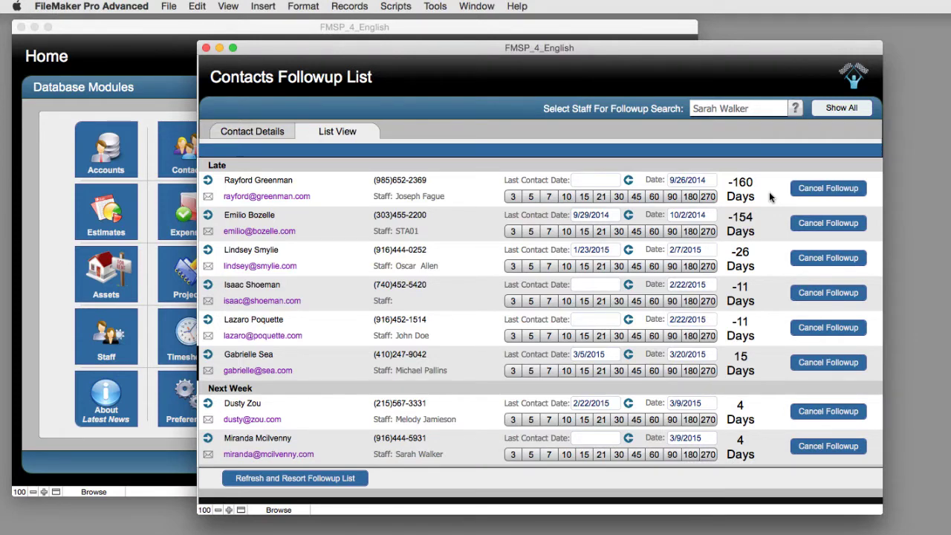
pyautogui.click(164, 139)
pyautogui.click(180, 147)
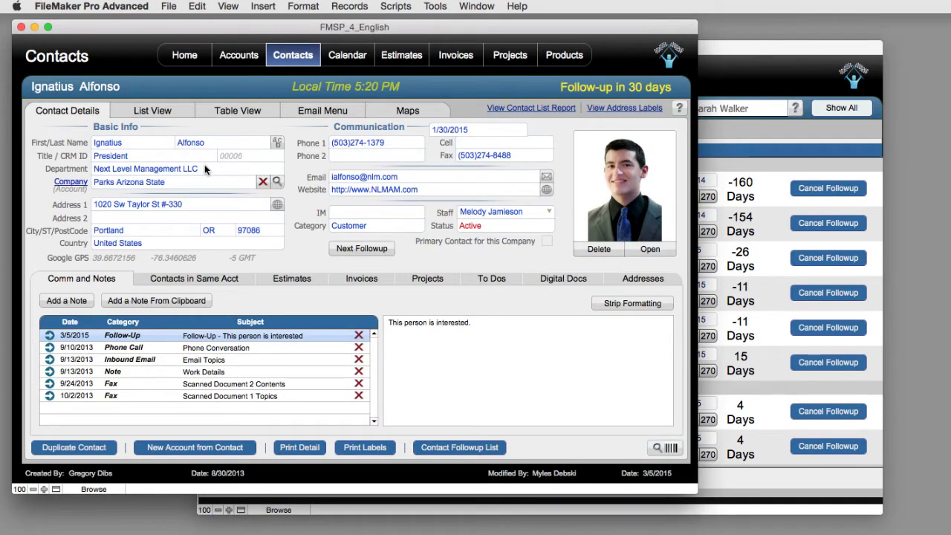
pyautogui.click(507, 288)
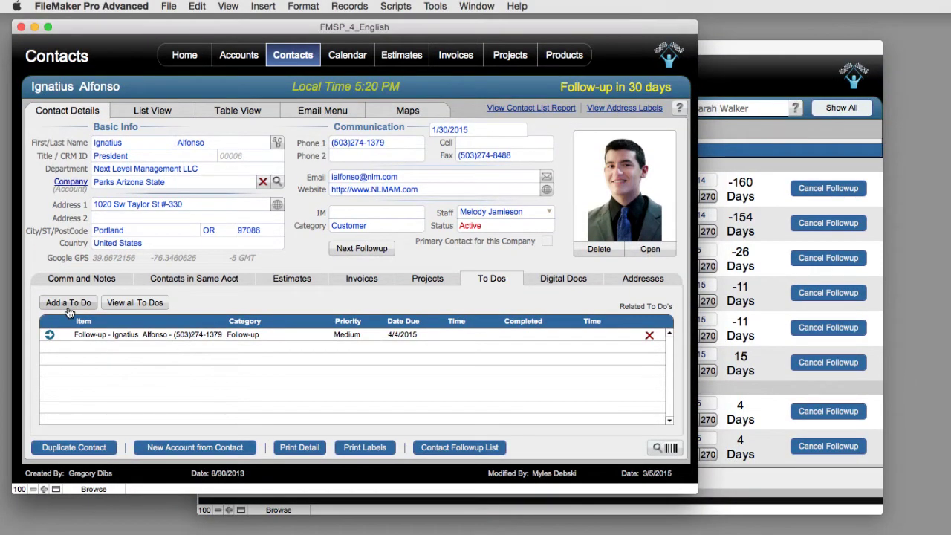
# Step: Cancel the 154-days-late follow-up so it drops off the Contacts Followup List
pyautogui.click(730, 142)
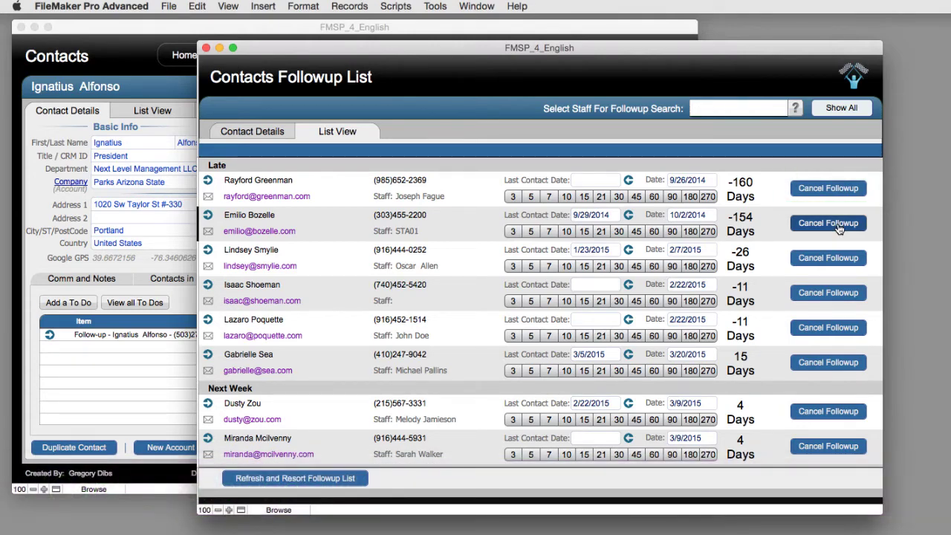
pyautogui.click(838, 225)
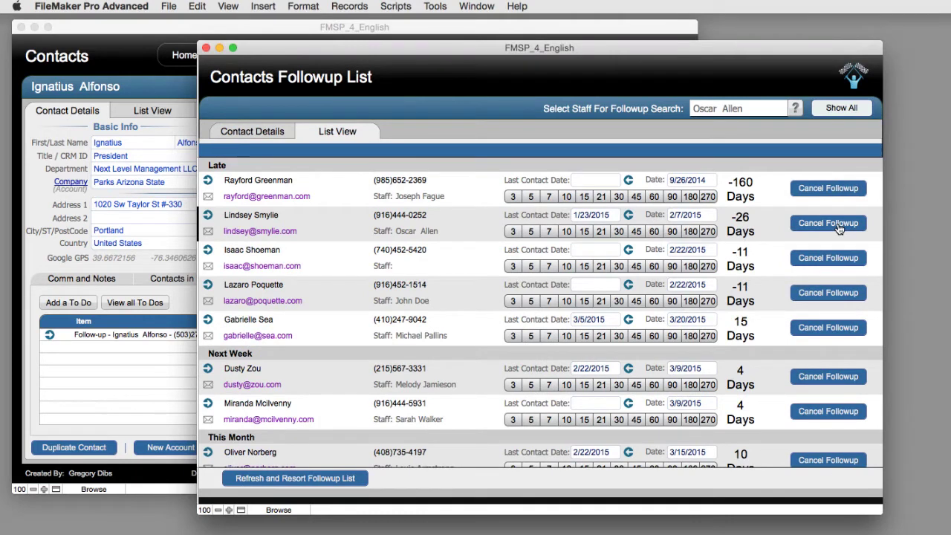
# Step: Send the Service Request Initial response email to the unassigned 11-days-late Creative Printing contact
pyautogui.click(208, 270)
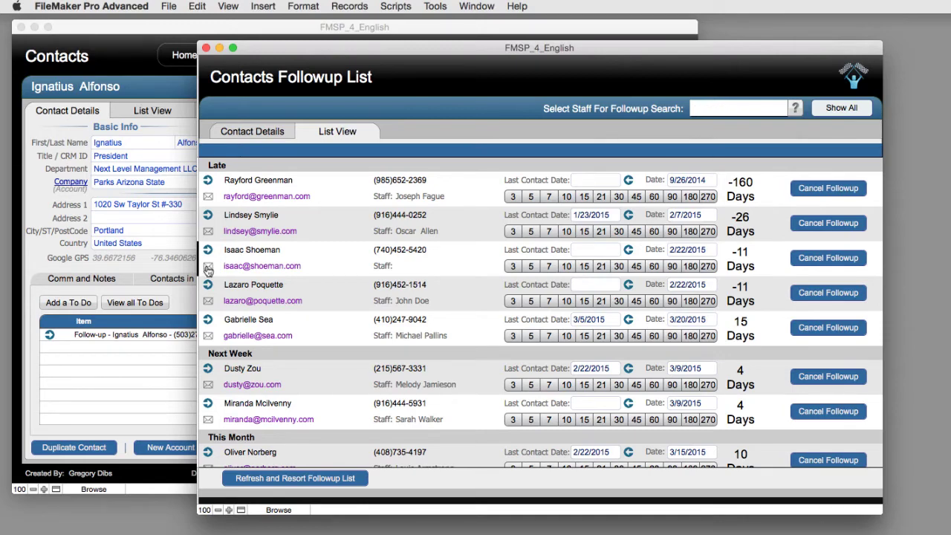
pyautogui.click(208, 269)
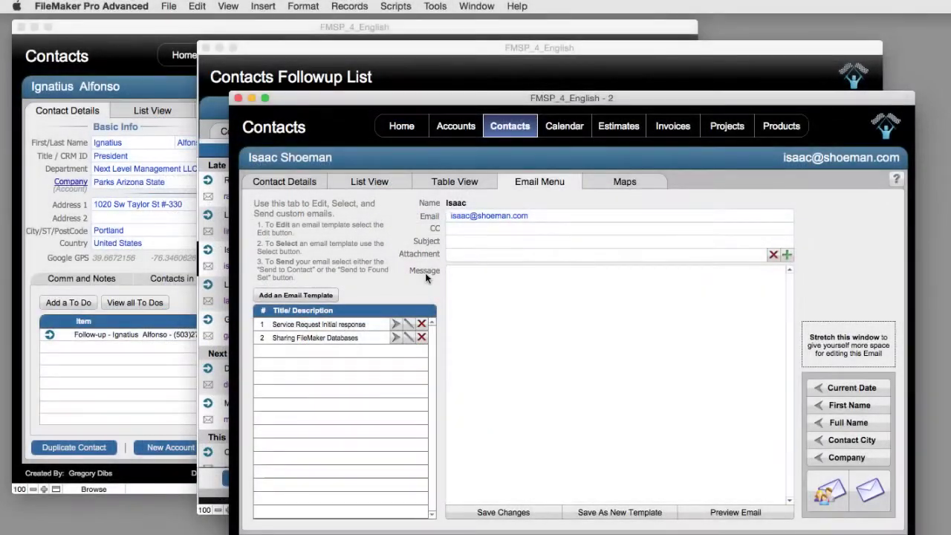
pyautogui.click(398, 325)
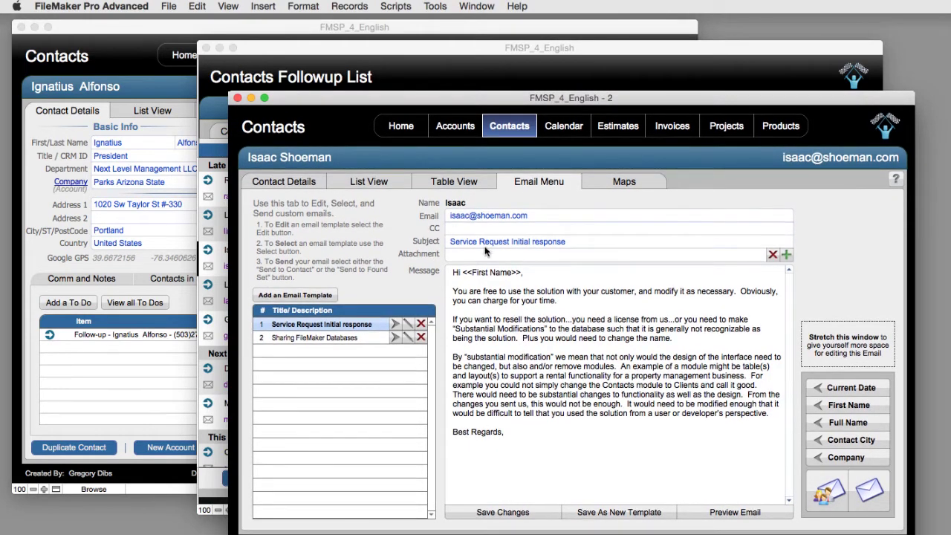
pyautogui.click(493, 215)
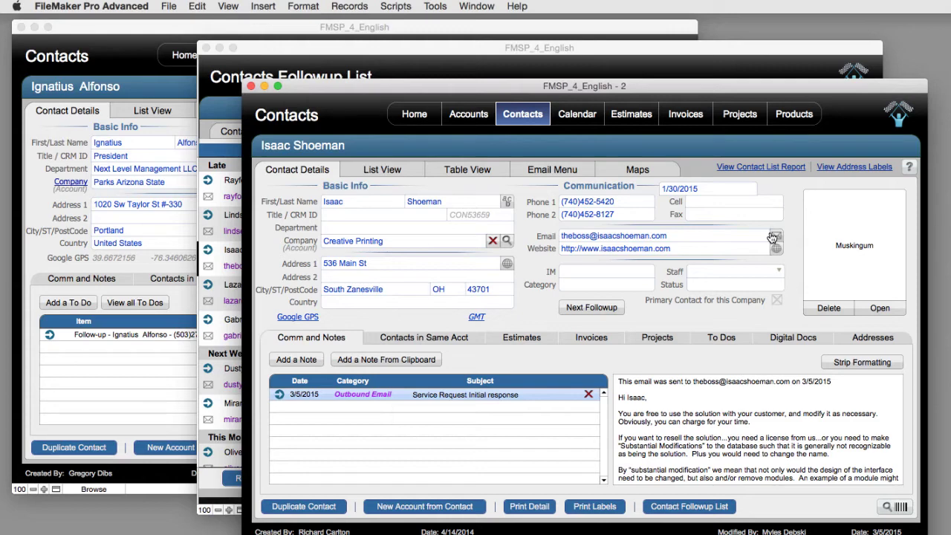
# Step: Close the contact window and reschedule the emailed contact's follow-up 15 days out, to 3/20/2015
pyautogui.click(251, 88)
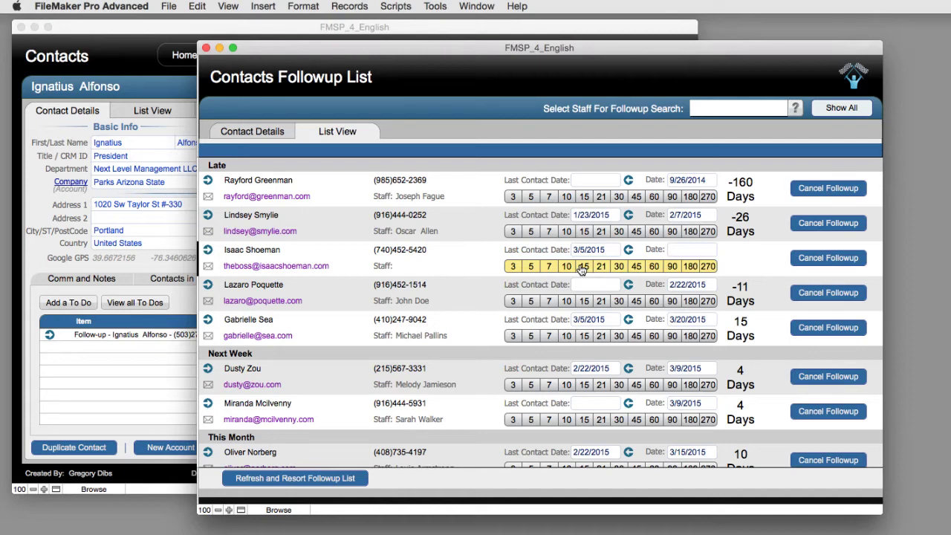
pyautogui.click(583, 269)
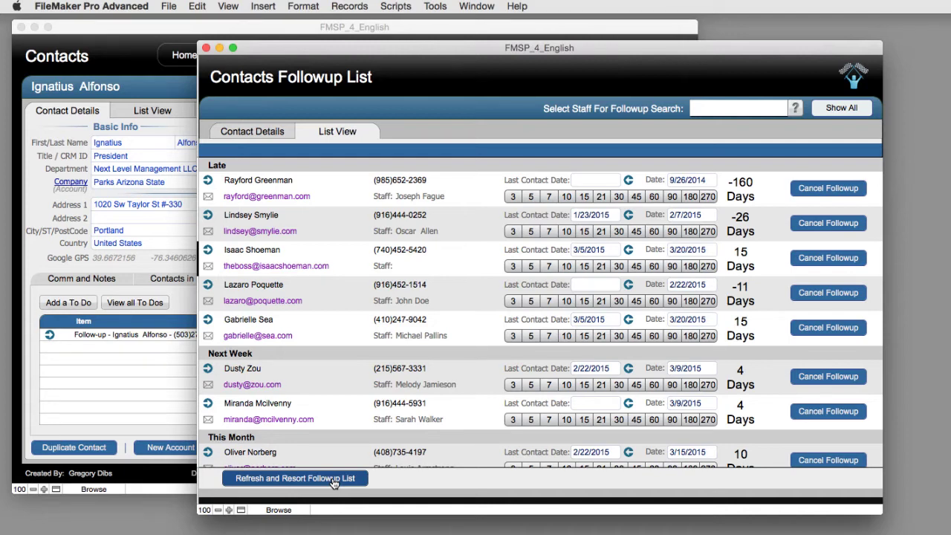
pyautogui.click(333, 481)
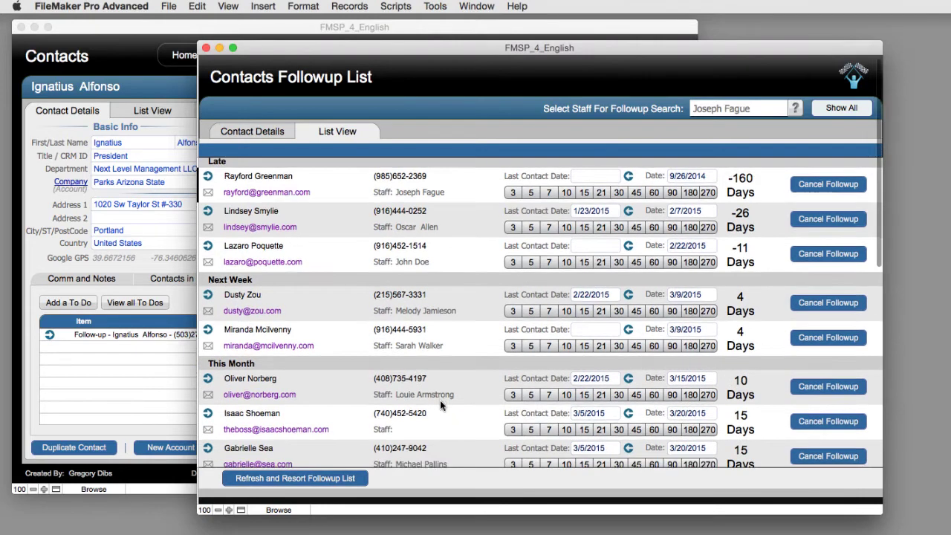
pyautogui.scroll(-3, 439, 400)
pyautogui.scroll(1, 440, 403)
pyautogui.scroll(-2, 439, 402)
pyautogui.scroll(-2, 440, 403)
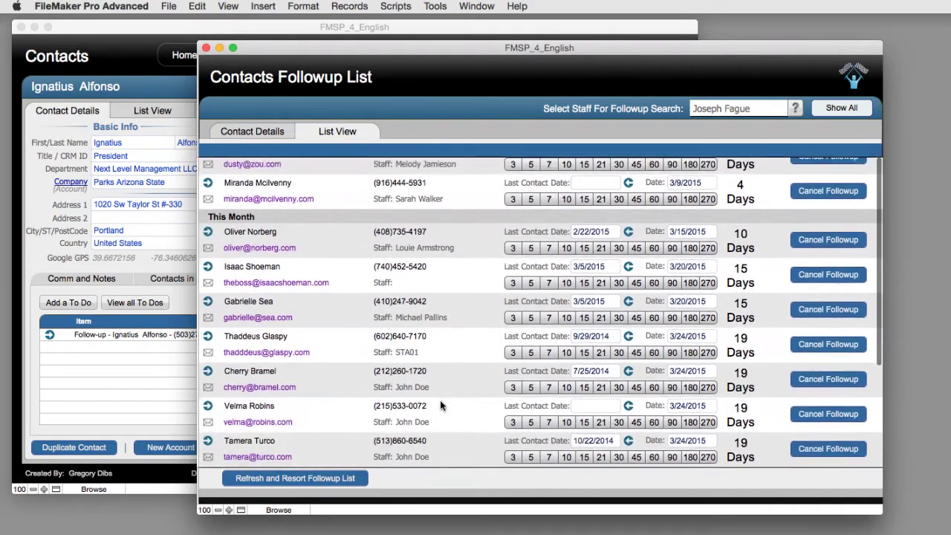
pyautogui.scroll(-1, 440, 403)
pyautogui.scroll(-2, 439, 403)
pyautogui.scroll(-1, 440, 404)
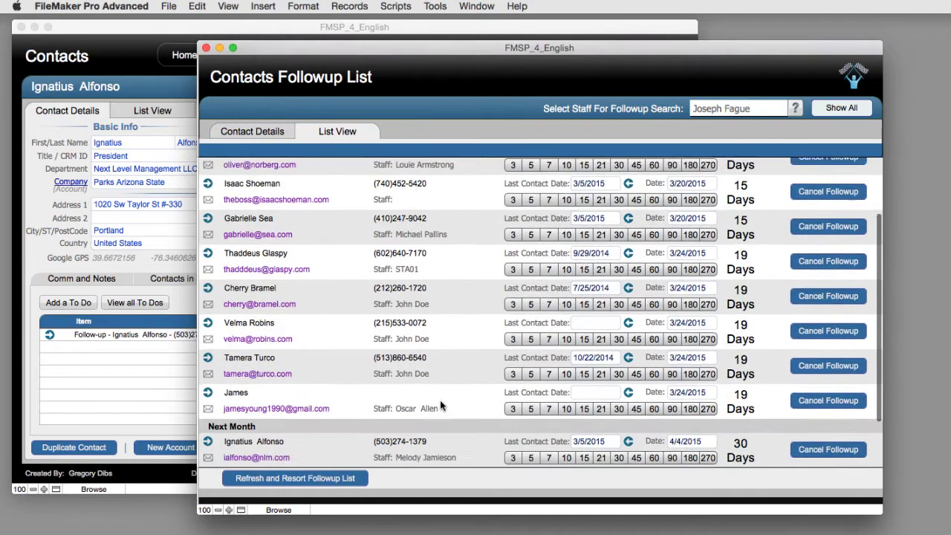
pyautogui.scroll(-2, 440, 403)
pyautogui.scroll(-3, 440, 404)
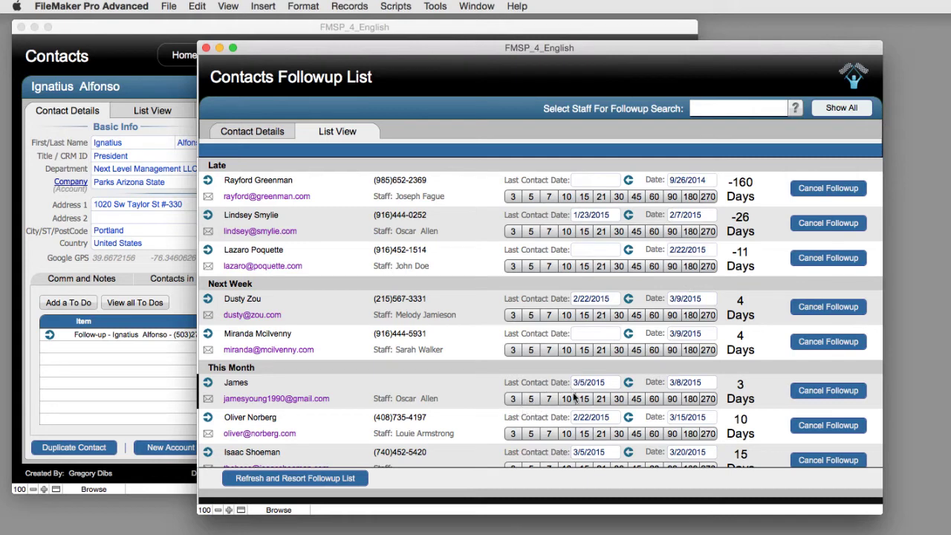
pyautogui.click(628, 298)
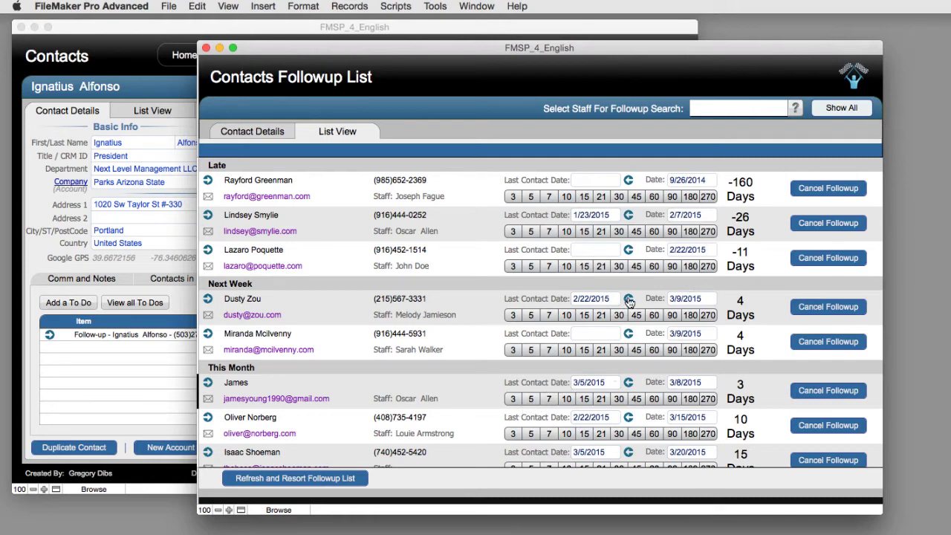
pyautogui.click(512, 315)
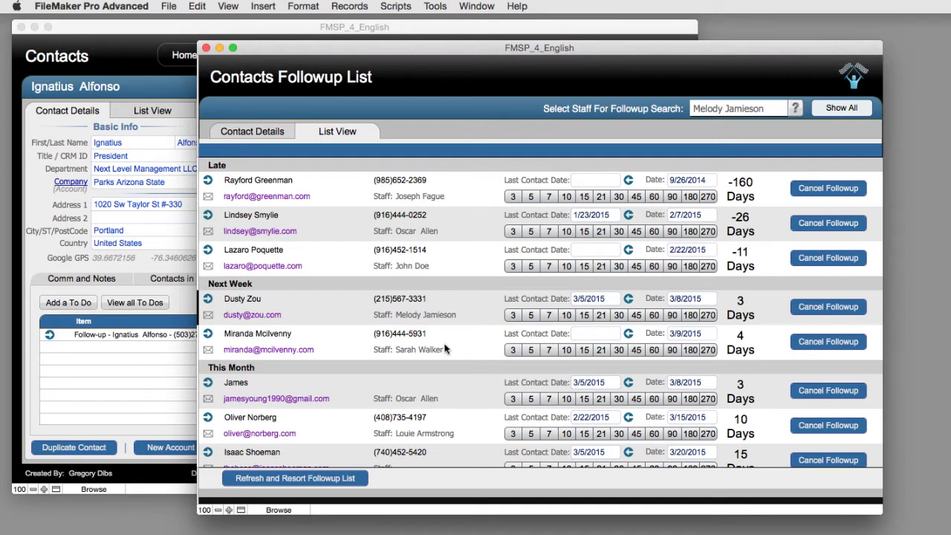
pyautogui.click(741, 108)
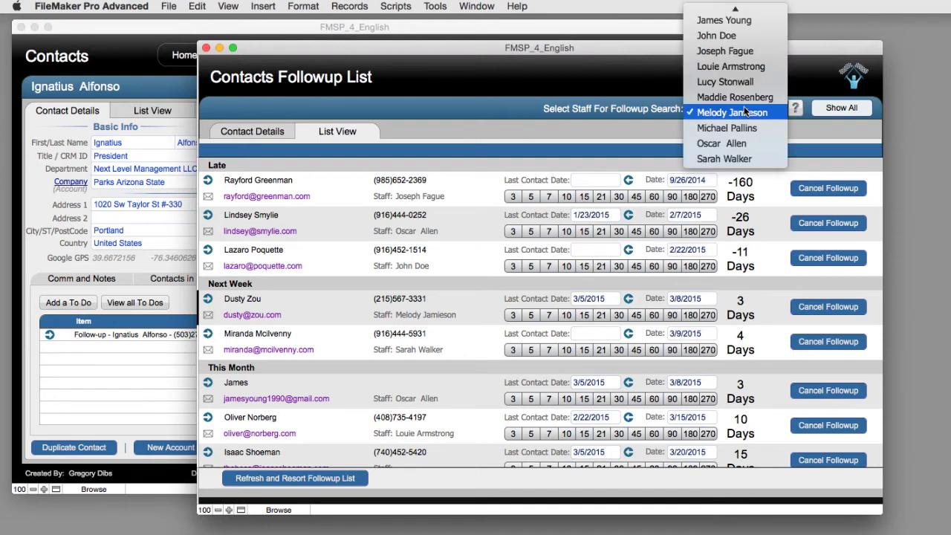
pyautogui.click(736, 51)
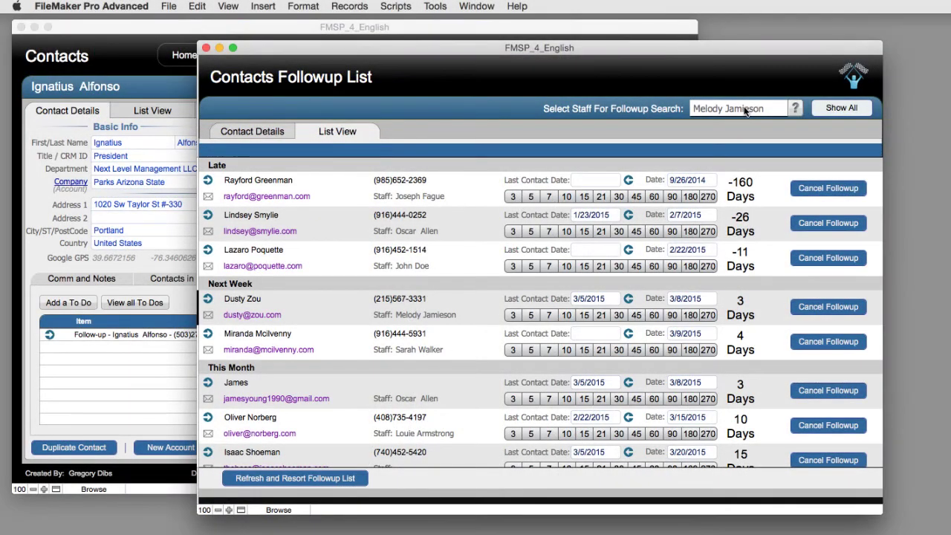
pyautogui.click(746, 110)
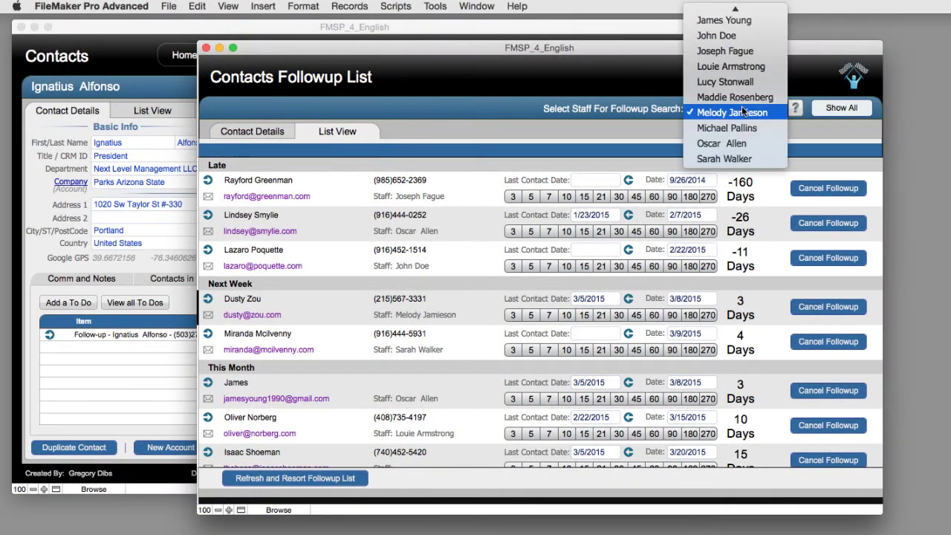
pyautogui.click(738, 52)
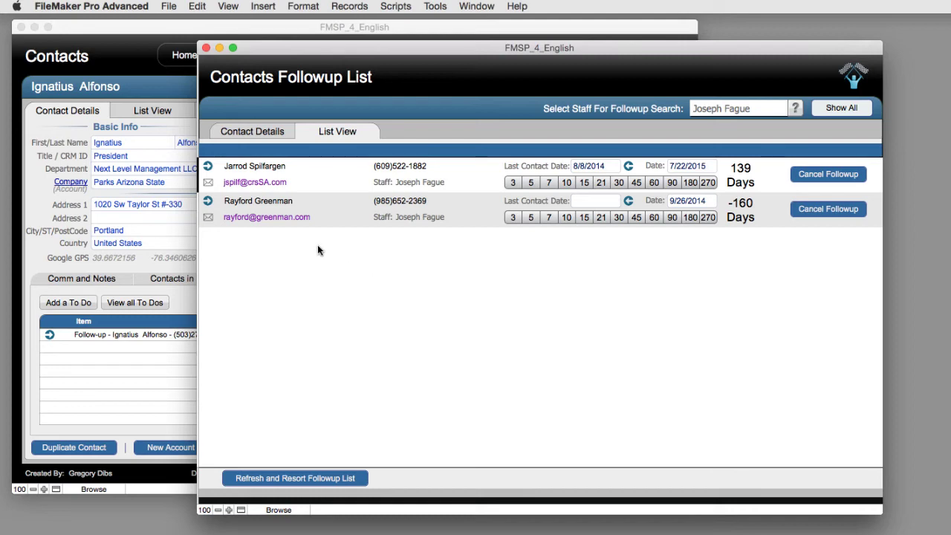
pyautogui.click(208, 183)
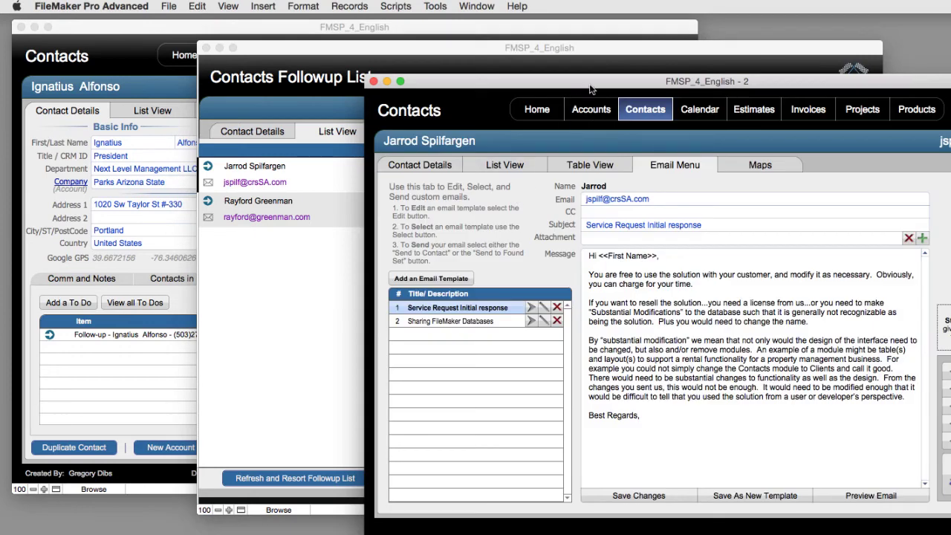
pyautogui.moveTo(589, 89); pyautogui.dragTo(549, 95)
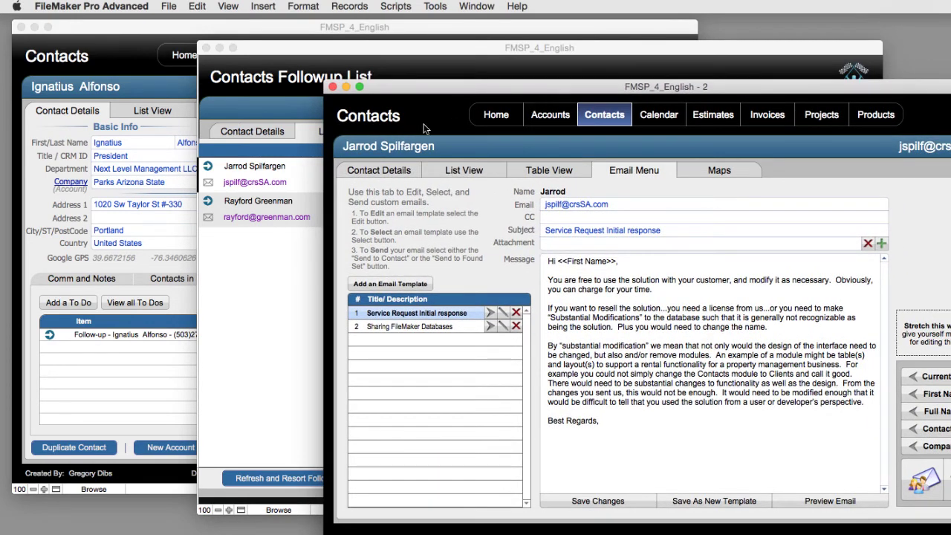
pyautogui.click(333, 86)
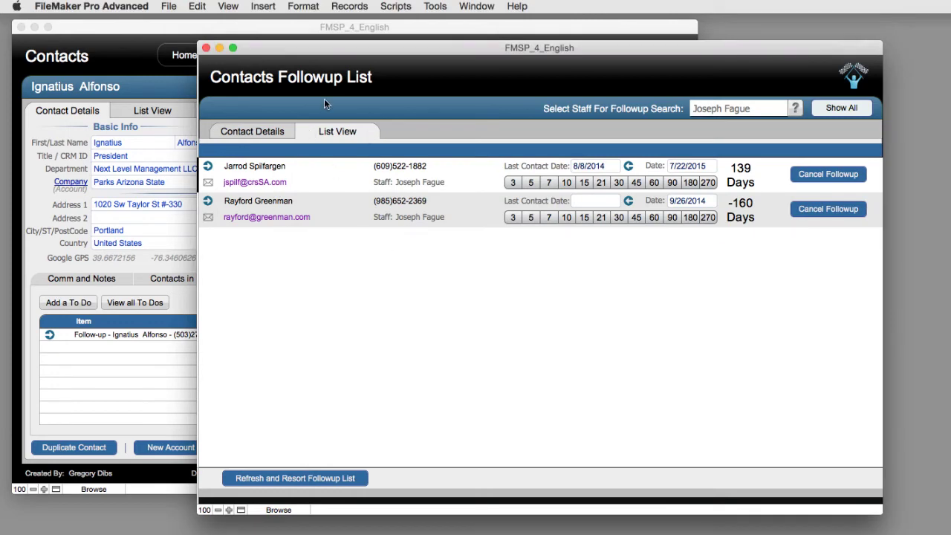
pyautogui.moveTo(346, 48); pyautogui.dragTo(159, 31)
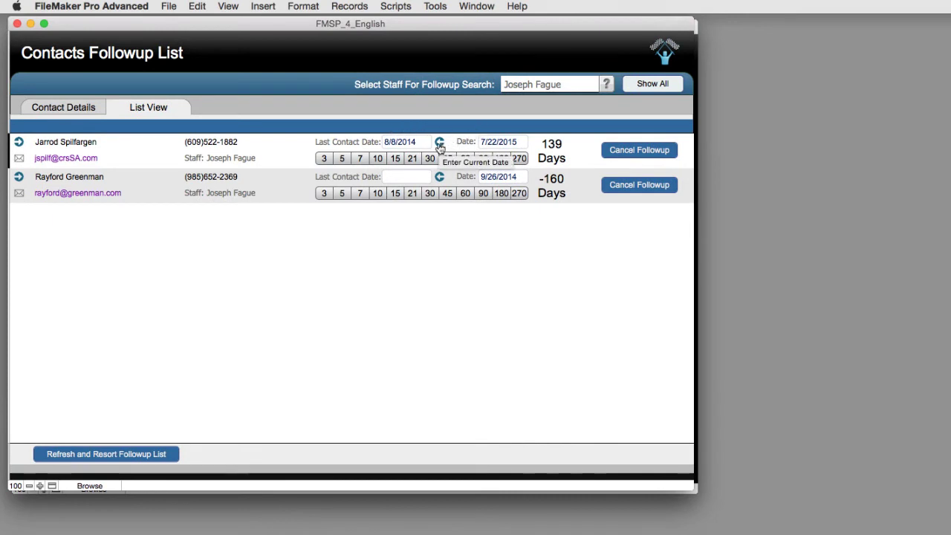
pyautogui.click(440, 143)
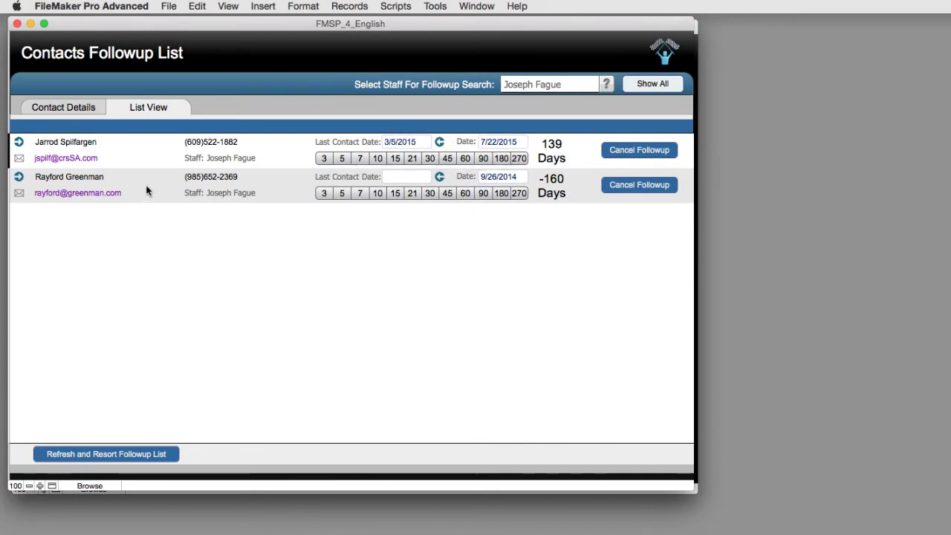
pyautogui.click(19, 179)
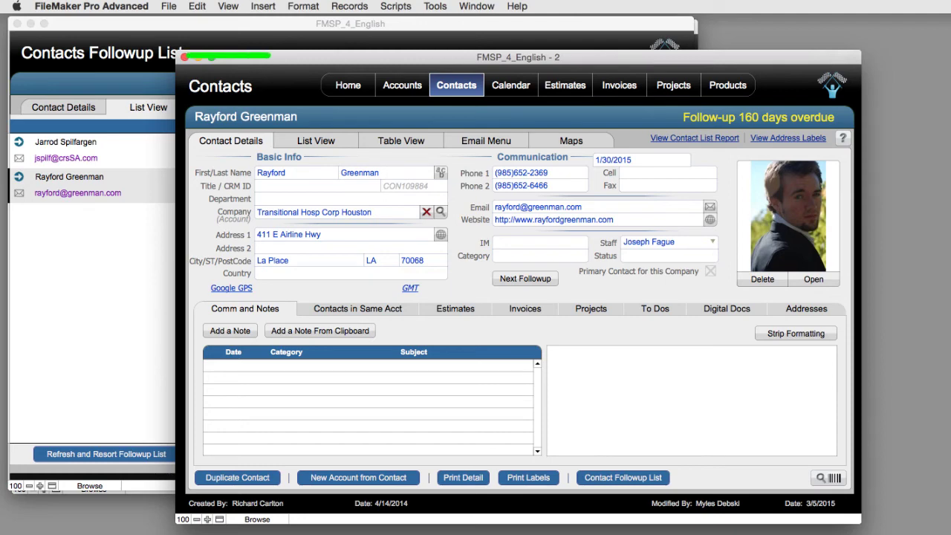
pyautogui.click(613, 63)
pyautogui.moveTo(613, 63); pyautogui.dragTo(636, 69)
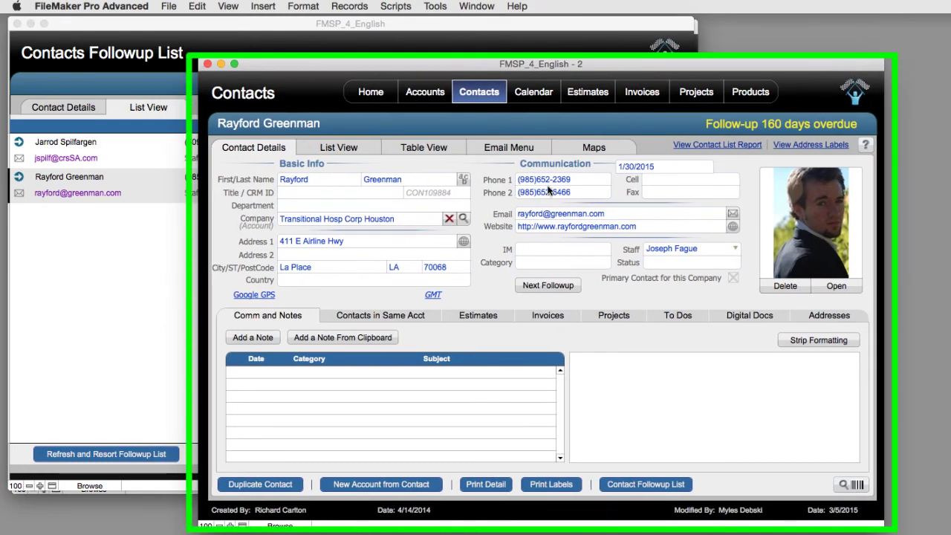
pyautogui.click(520, 149)
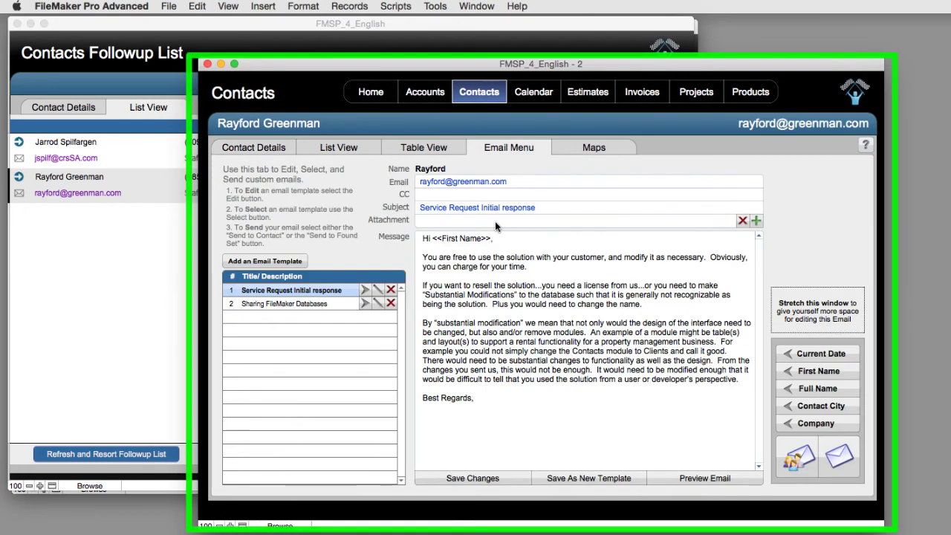
pyautogui.click(208, 64)
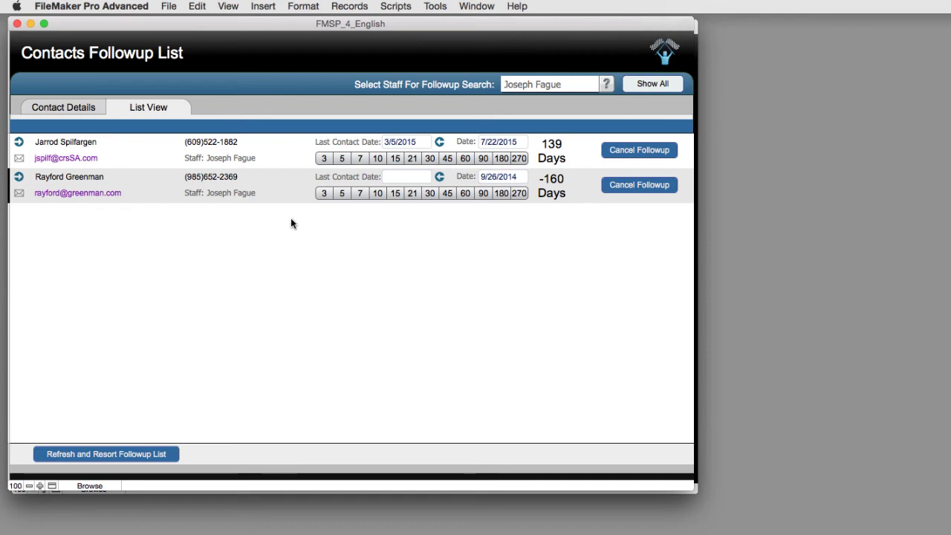
pyautogui.click(439, 177)
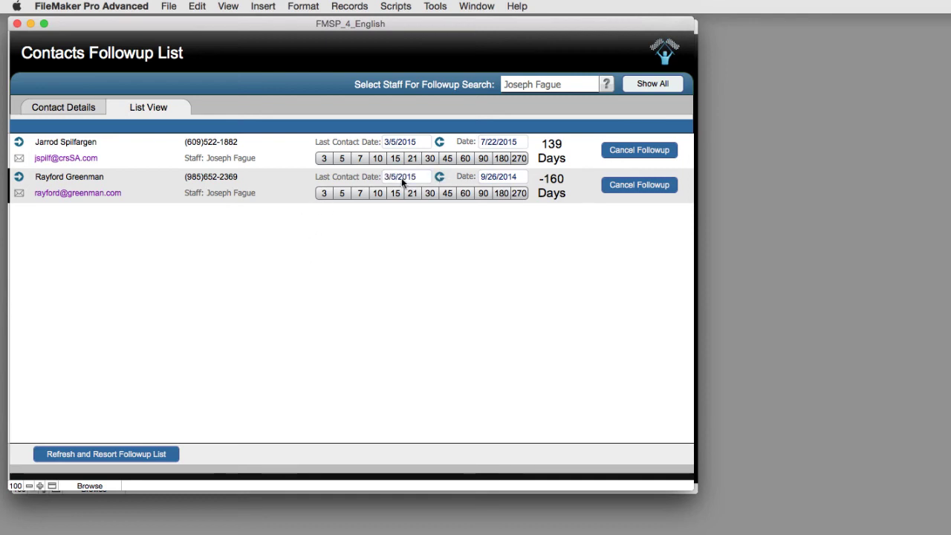
pyautogui.click(362, 193)
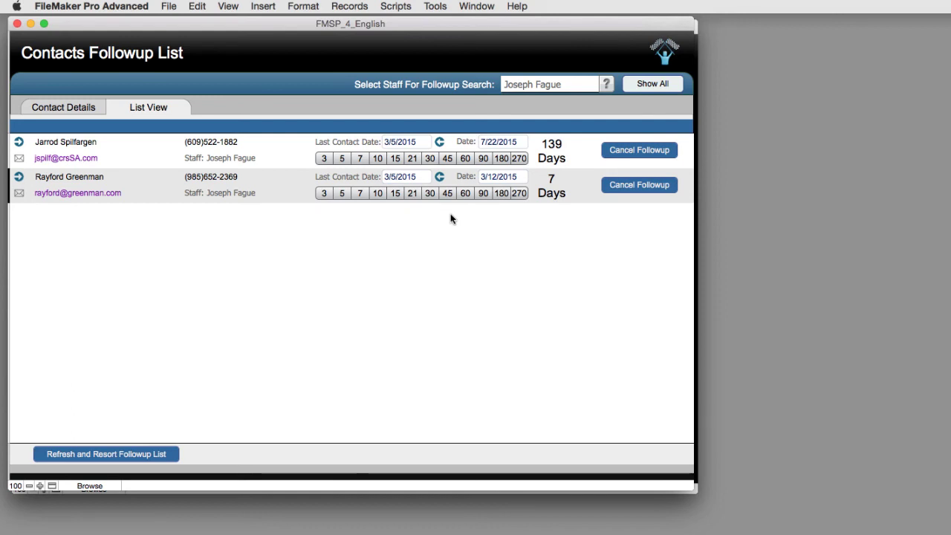
pyautogui.click(439, 142)
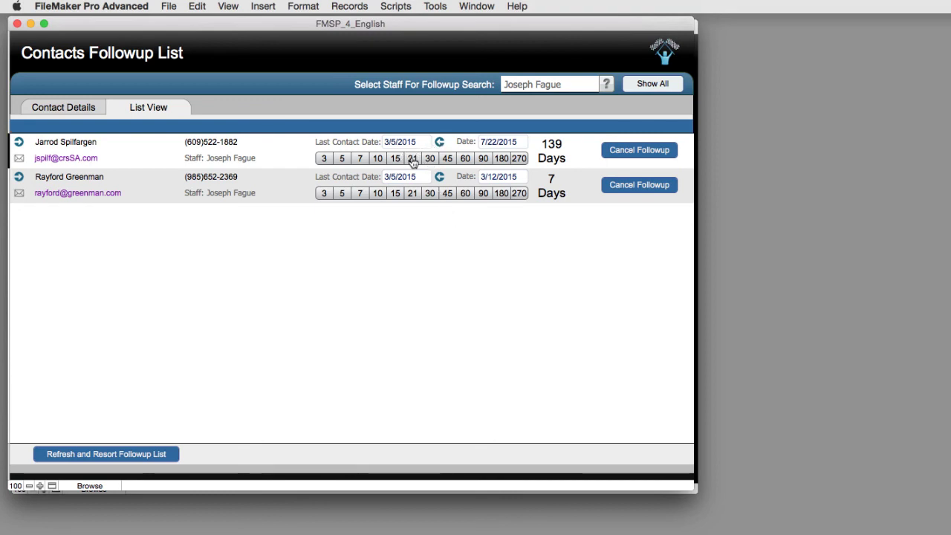
pyautogui.click(412, 159)
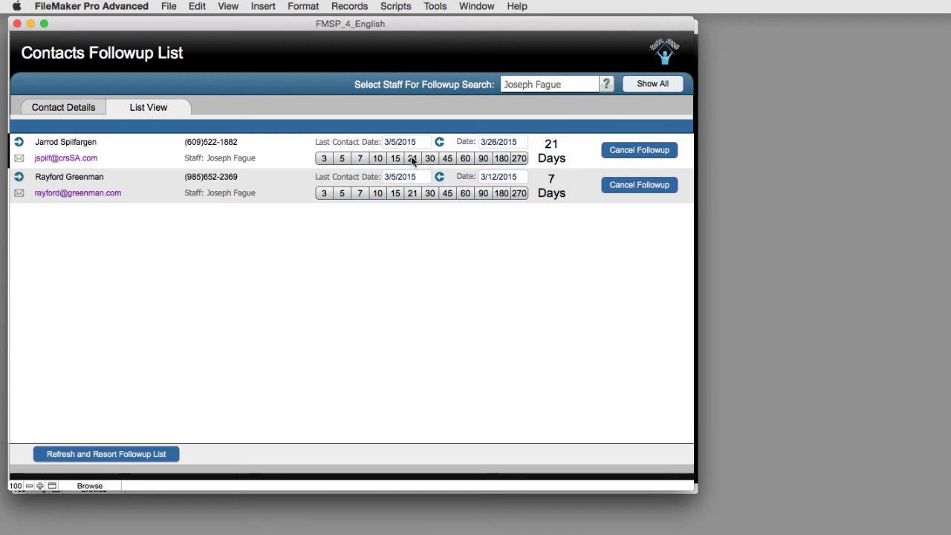